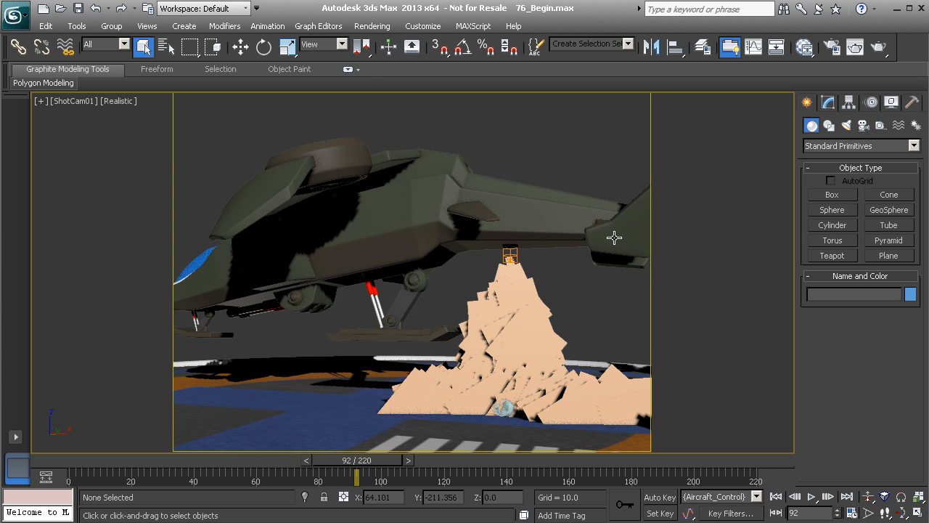
Render the shot camera view to check the current particles
{"action": "left_click", "coordinate": [879, 49]}
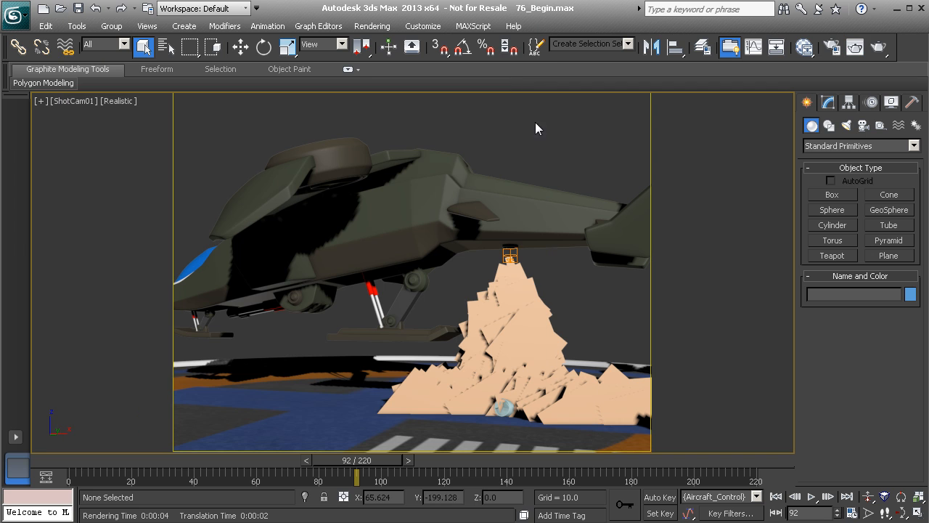
Select the SuperSpray emitter, create a new Standard material in the Slate Material Editor, and assign it to the particles
{"action": "left_click", "coordinate": [508, 302]}
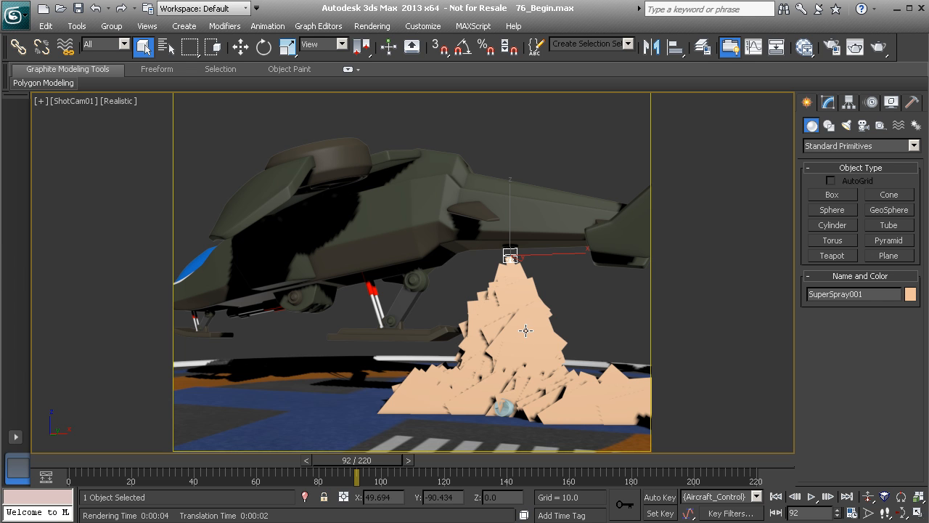
{"action": "key", "text": "m"}
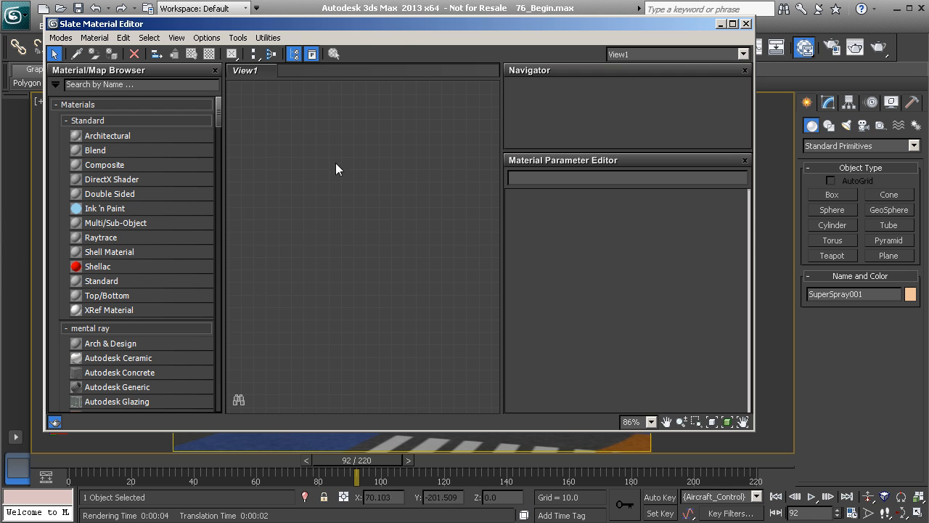
{"action": "left_click_drag", "start_coordinate": [419, 23], "coordinate": [392, 15]}
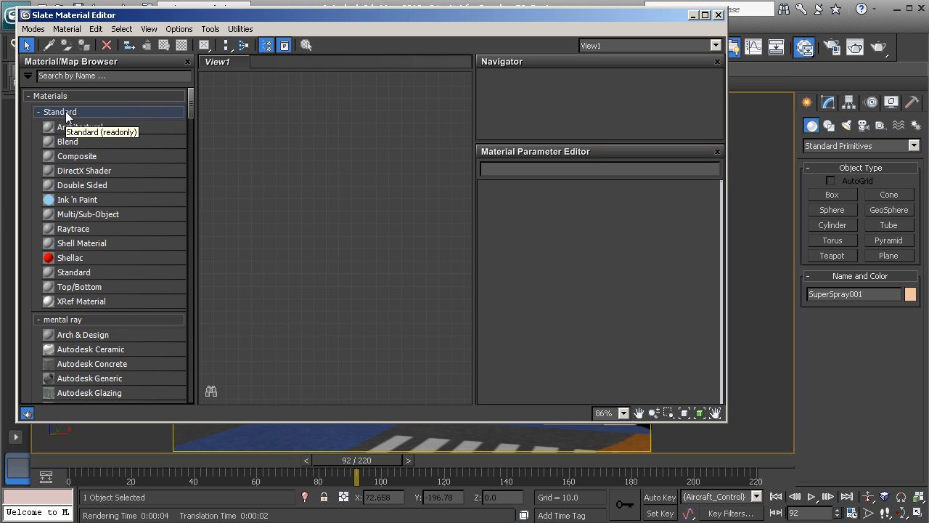
{"action": "left_click_drag", "start_coordinate": [76, 269], "coordinate": [394, 183]}
{"action": "left_click_drag", "start_coordinate": [560, 20], "coordinate": [394, 0]}
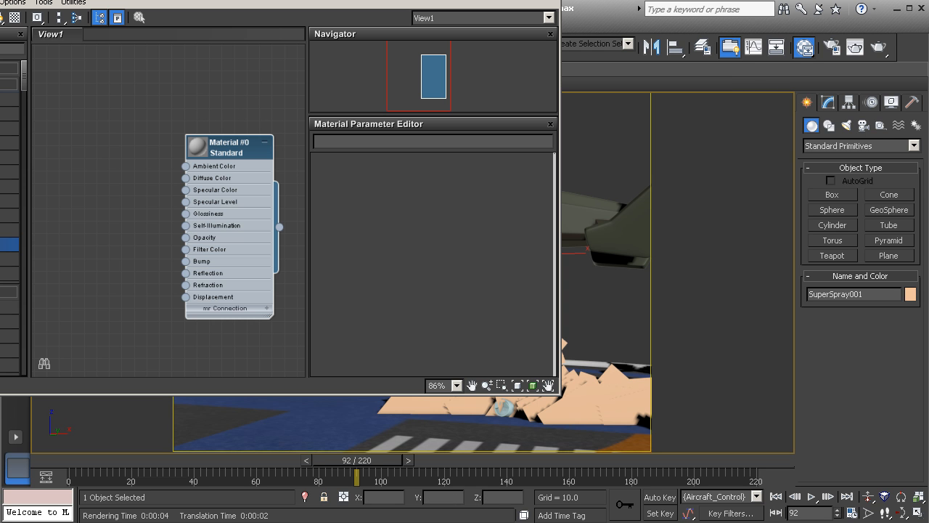
{"action": "left_click_drag", "start_coordinate": [279, 226], "coordinate": [581, 384]}
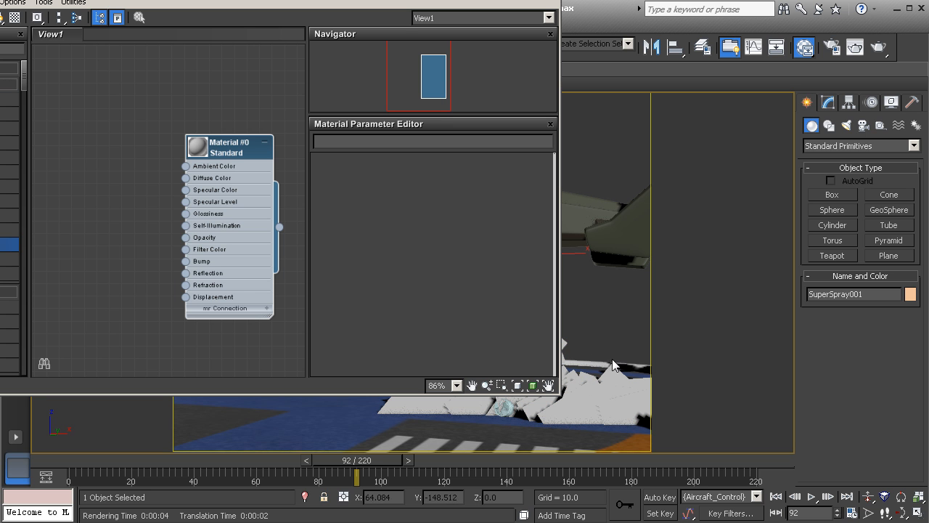
Render the scene to check the material on the particles, then close the render window
{"action": "left_click", "coordinate": [878, 47]}
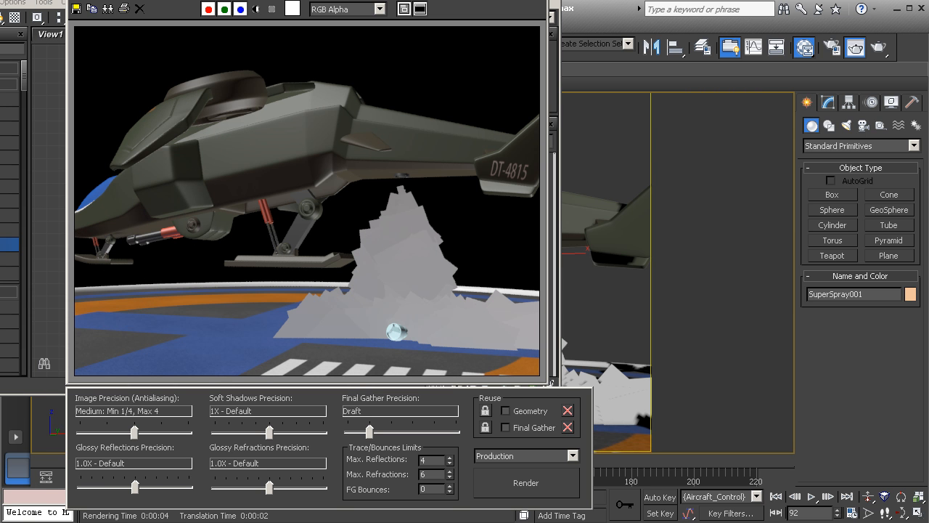
{"action": "left_click", "coordinate": [540, 1]}
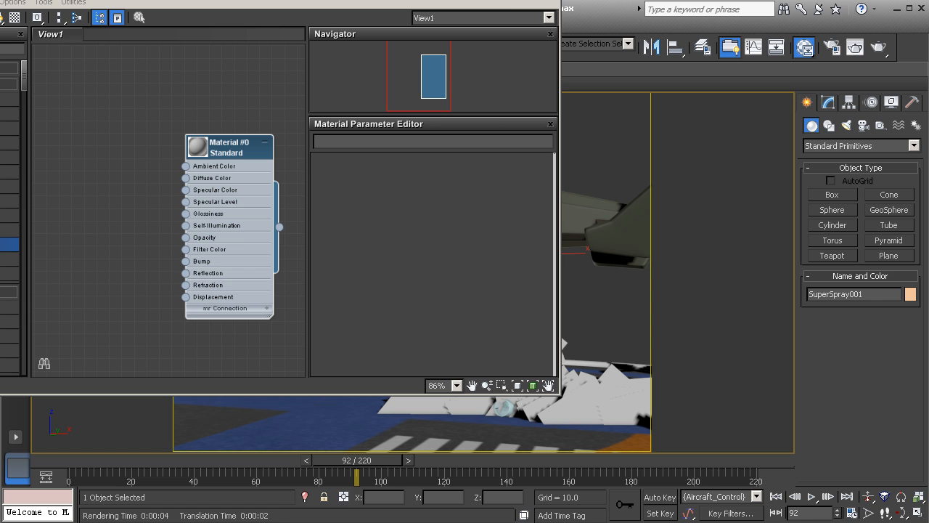
Add a Particle Age map node to the editor view and open its parameters
{"action": "left_click_drag", "start_coordinate": [218, 0], "coordinate": [293, 3]}
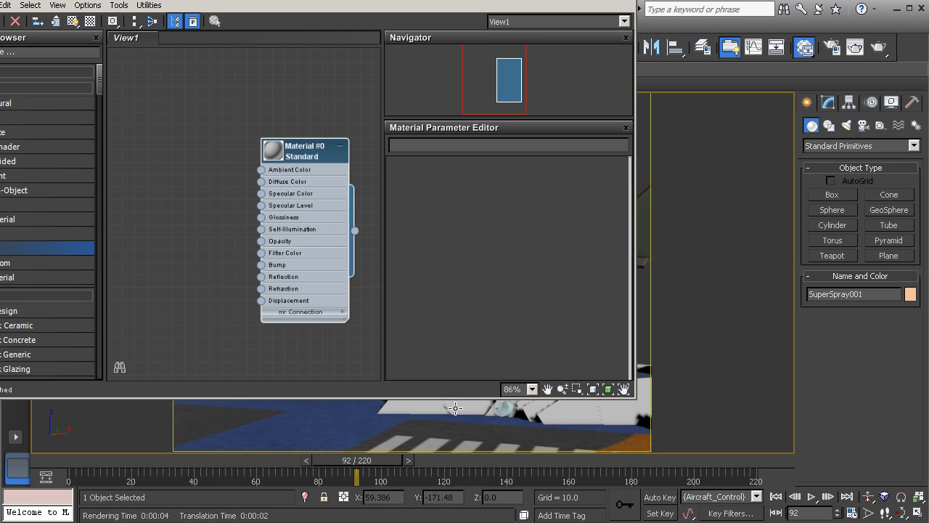
{"action": "middle_click_drag", "start_coordinate": [194, 186], "coordinate": [203, 186]}
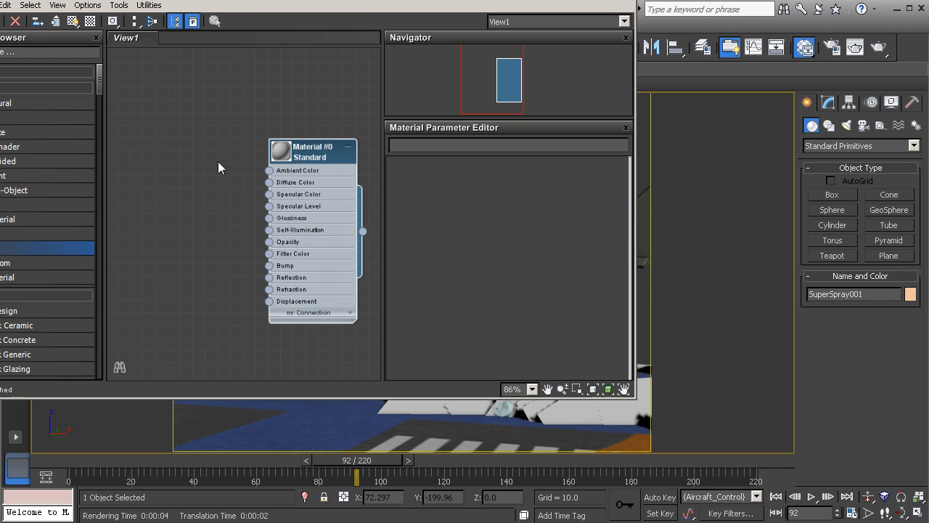
{"action": "right_click", "coordinate": [211, 175]}
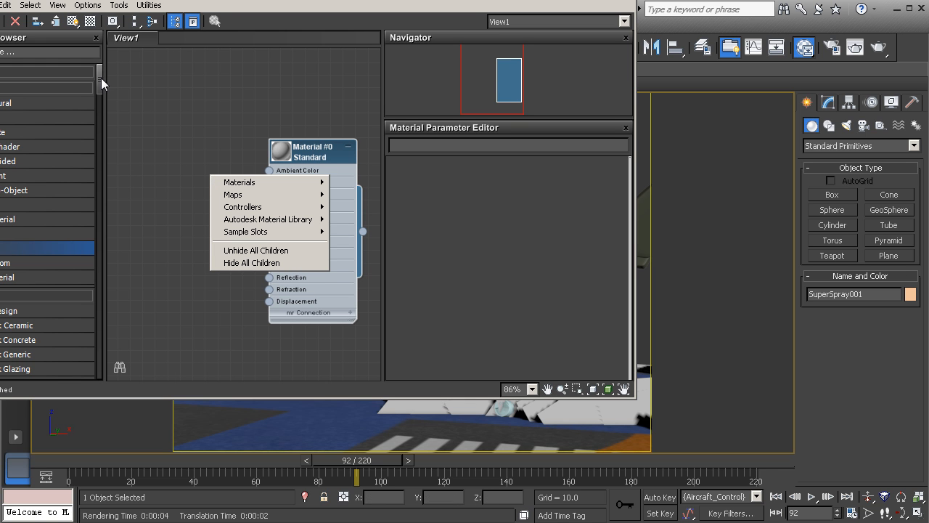
{"action": "left_click_drag", "start_coordinate": [101, 78], "coordinate": [104, 138]}
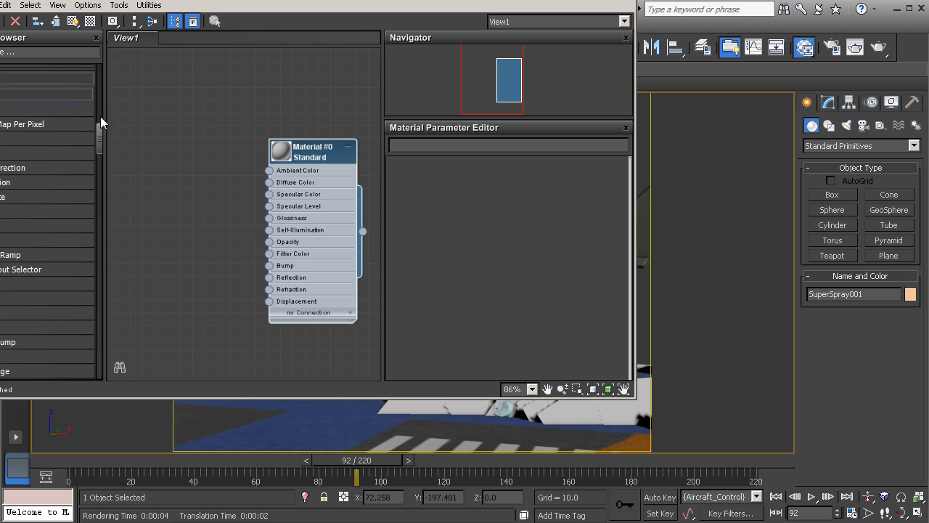
{"action": "left_click_drag", "start_coordinate": [102, 136], "coordinate": [100, 148]}
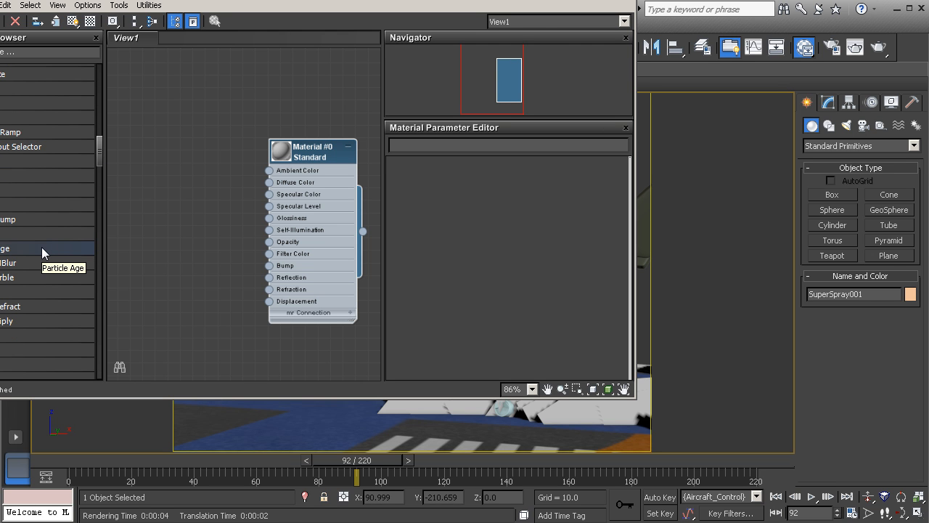
{"action": "right_click", "coordinate": [219, 184]}
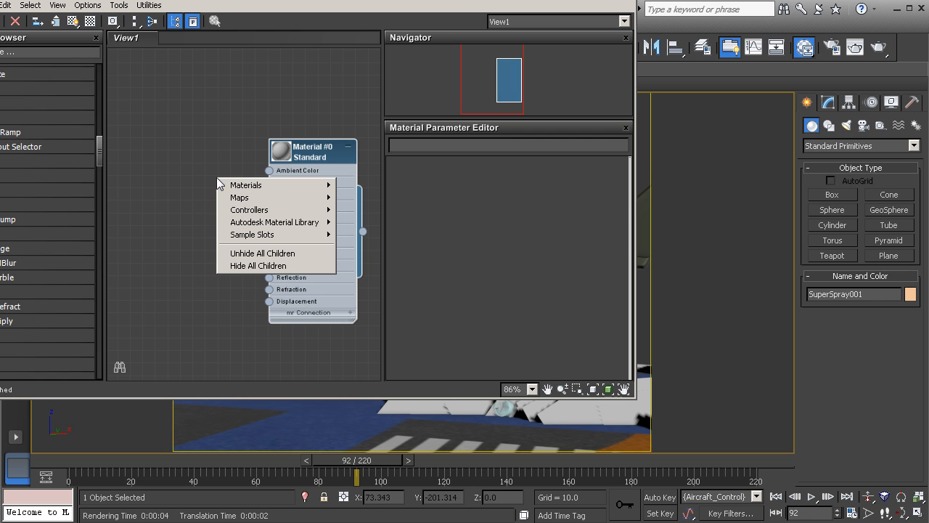
{"action": "mouse_move", "coordinate": [240, 198]}
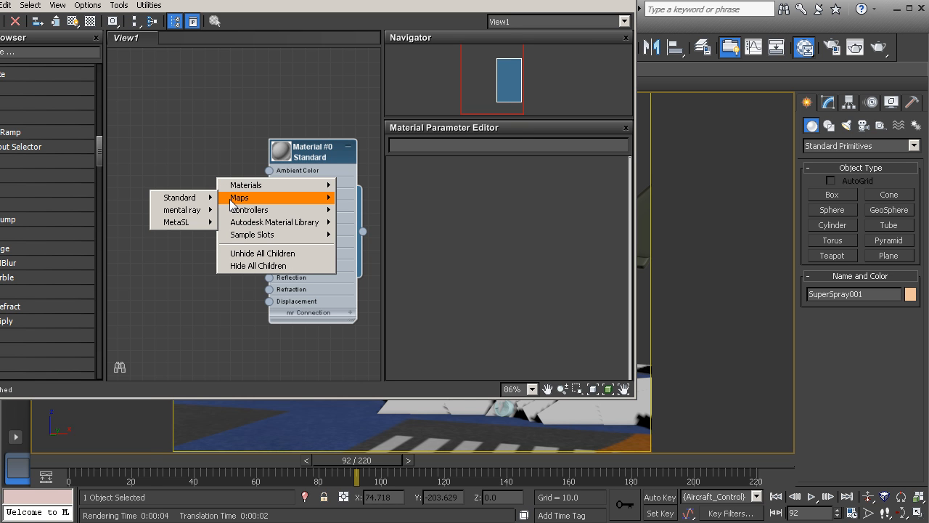
{"action": "mouse_move", "coordinate": [177, 201]}
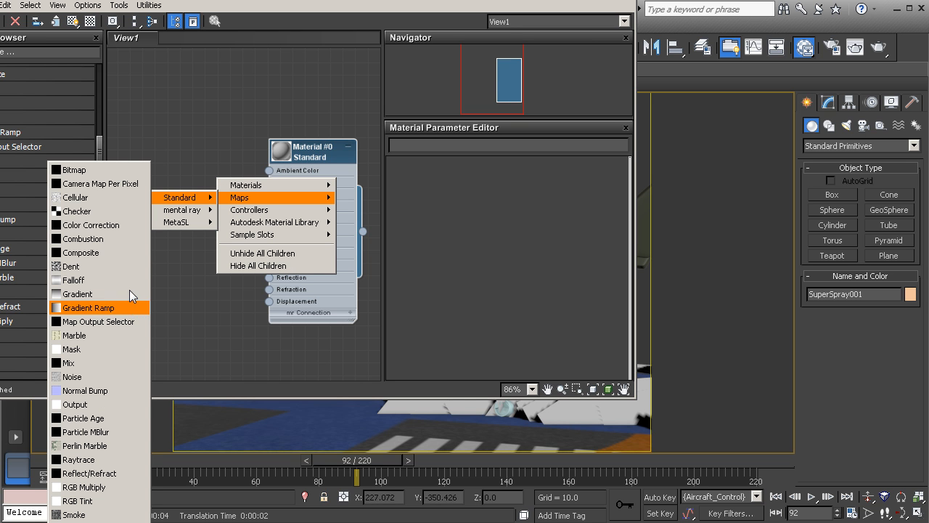
{"action": "left_click", "coordinate": [119, 420]}
{"action": "left_click_drag", "start_coordinate": [231, 182], "coordinate": [187, 207]}
{"action": "double_click", "coordinate": [187, 207]}
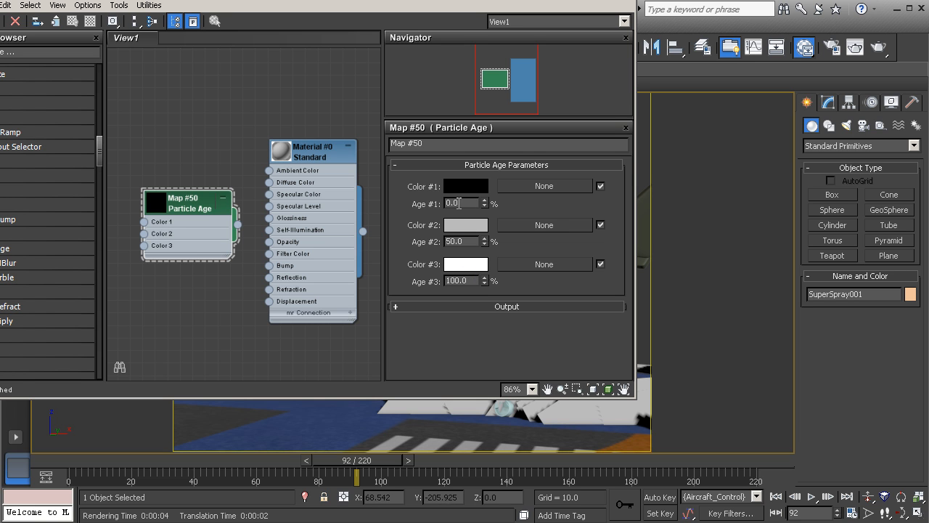
Set the Particle Age Color #1 to blue (R 0, G 0, B 242)
{"action": "double_click", "coordinate": [465, 204]}
{"action": "double_click", "coordinate": [467, 243]}
{"action": "double_click", "coordinate": [471, 281]}
{"action": "left_click", "coordinate": [465, 187]}
{"action": "left_click", "coordinate": [269, 46]}
{"action": "left_click_drag", "start_coordinate": [269, 46], "coordinate": [323, 78]}
{"action": "left_click", "coordinate": [315, 74]}
{"action": "left_click", "coordinate": [285, 47]}
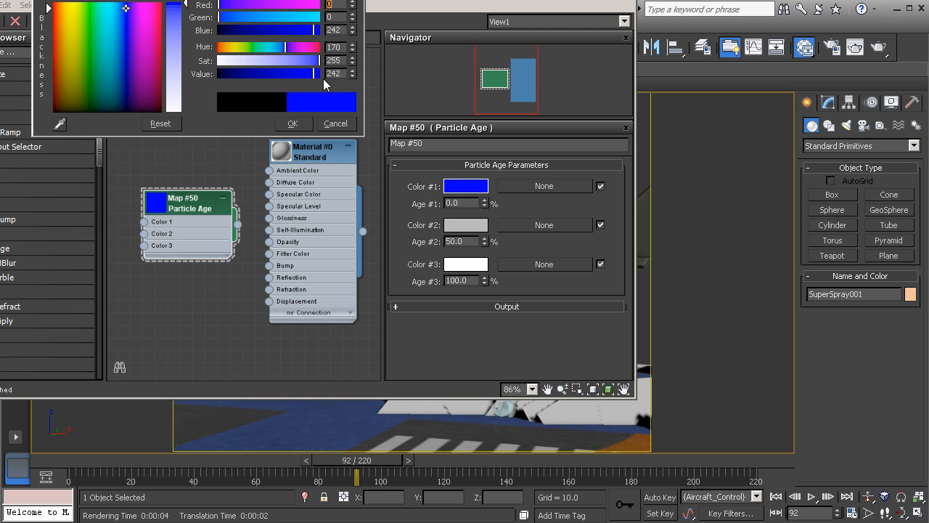
{"action": "left_click", "coordinate": [292, 123]}
Set the Particle Age Color #2 to red (R 240, G 0, B 0)
{"action": "left_click", "coordinate": [468, 227]}
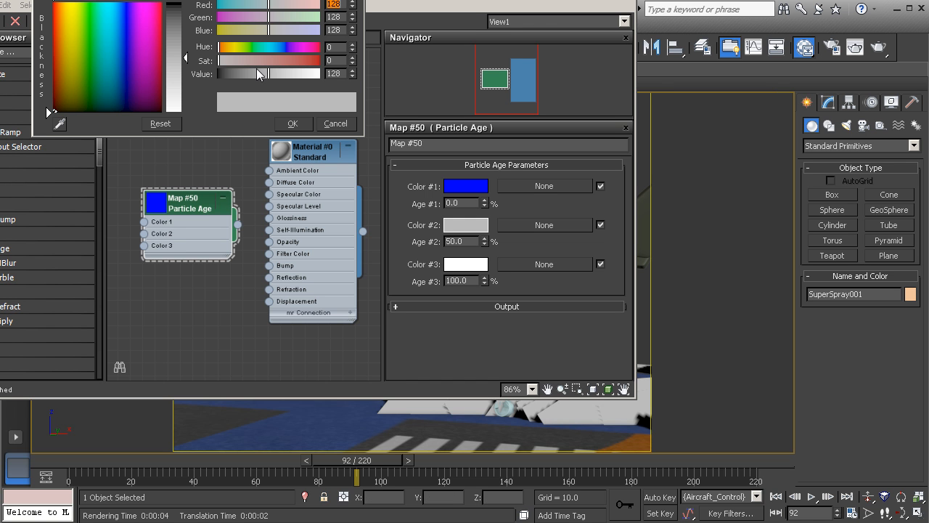
{"action": "left_click", "coordinate": [312, 63]}
{"action": "left_click", "coordinate": [312, 76]}
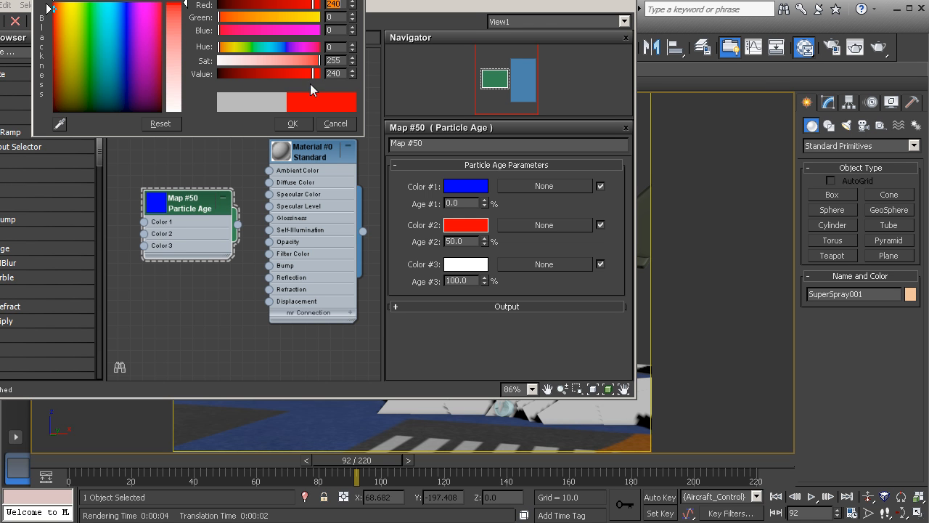
{"action": "left_click", "coordinate": [291, 122]}
Set the Particle Age Color #3 to green (R 17, G 247, B 0)
{"action": "left_click", "coordinate": [465, 264]}
{"action": "left_click_drag", "start_coordinate": [281, 48], "coordinate": [245, 46]}
{"action": "left_click", "coordinate": [314, 62]}
{"action": "left_click", "coordinate": [315, 75]}
{"action": "left_click", "coordinate": [318, 61]}
{"action": "left_click", "coordinate": [293, 123]}
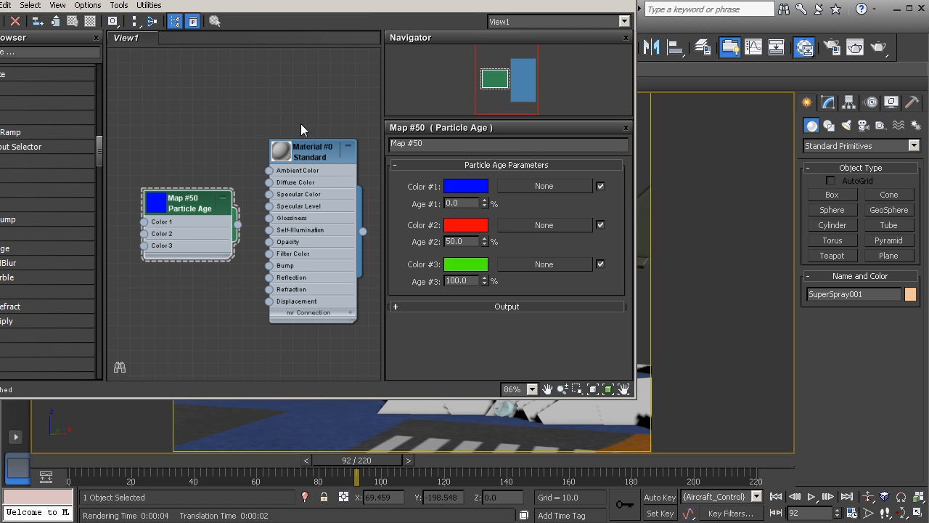
Wire the Particle Age map output into the material's Diffuse Color input
{"action": "left_click_drag", "start_coordinate": [192, 209], "coordinate": [180, 209]}
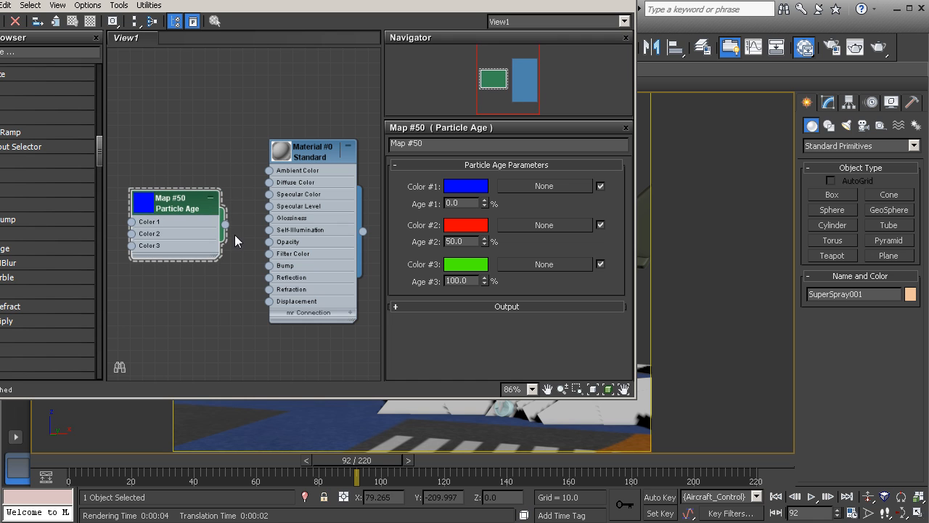
{"action": "left_click_drag", "start_coordinate": [226, 229], "coordinate": [268, 182]}
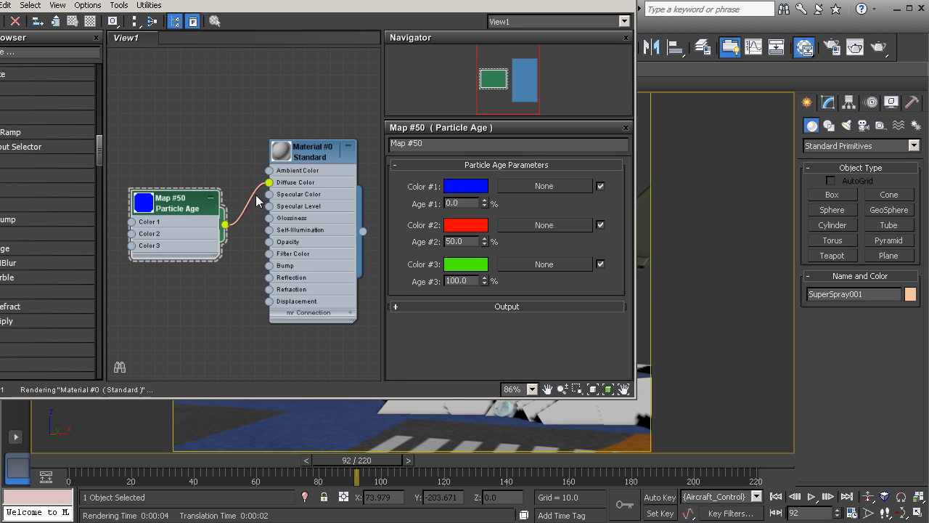
Rename the material as particle material
{"action": "double_click", "coordinate": [315, 150]}
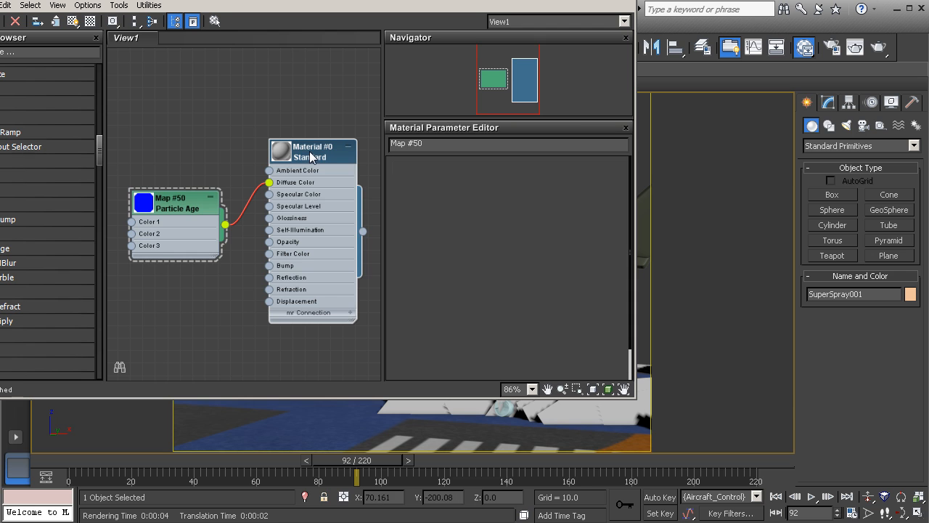
{"action": "left_click_drag", "start_coordinate": [442, 143], "coordinate": [389, 145]}
{"action": "type", "text": "par"}
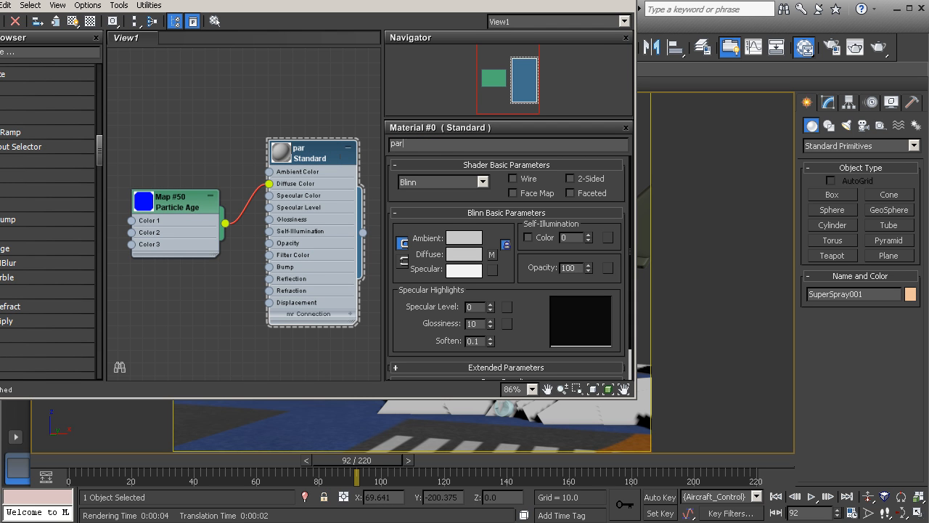
{"action": "type", "text": "ticle material"}
{"action": "key", "text": "Return"}
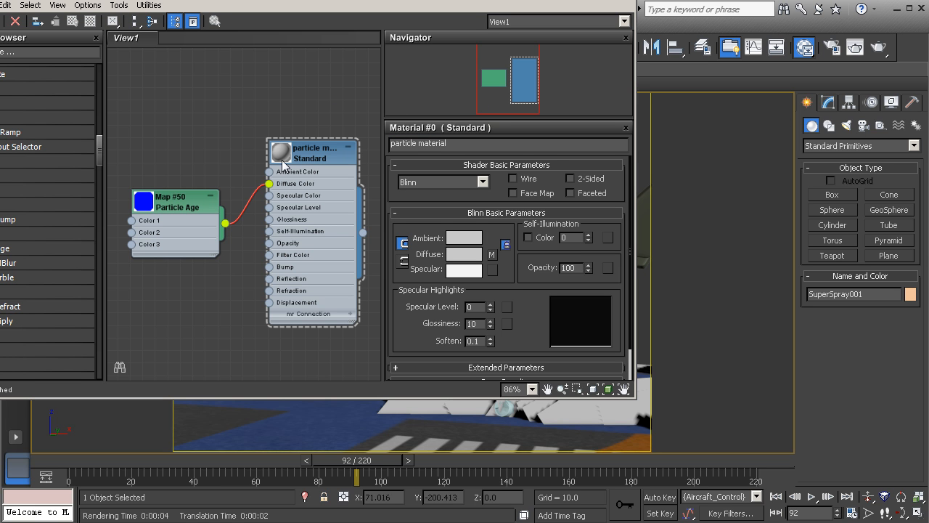
Render the scene to check the age-based particle colors, then close the render window
{"action": "left_click", "coordinate": [885, 51]}
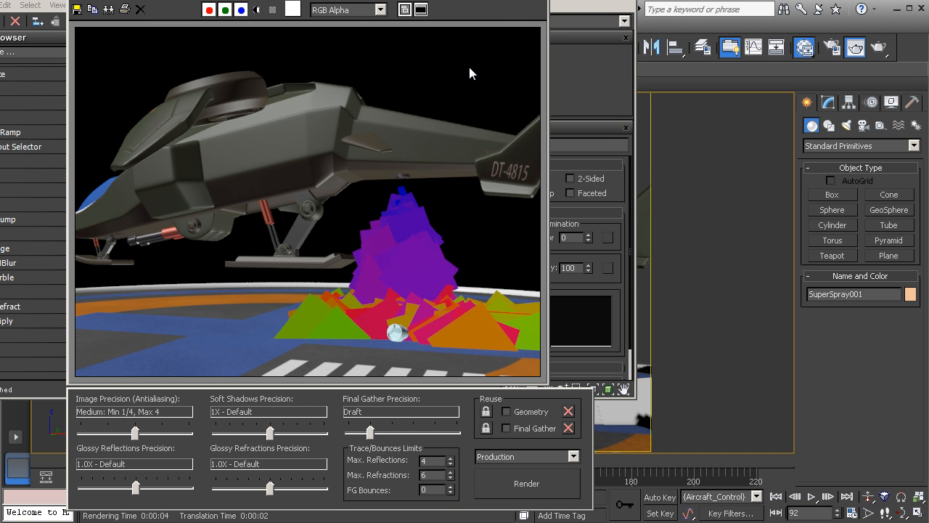
{"action": "left_click", "coordinate": [538, 1]}
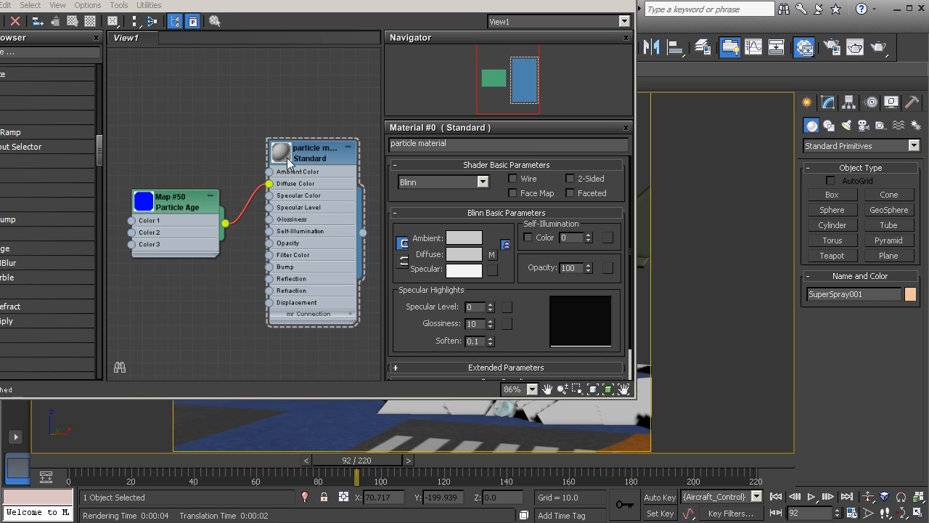
Open the Particle Age map and set Color #1 to pale lavender (R 124, G 124, B 242)
{"action": "double_click", "coordinate": [175, 197]}
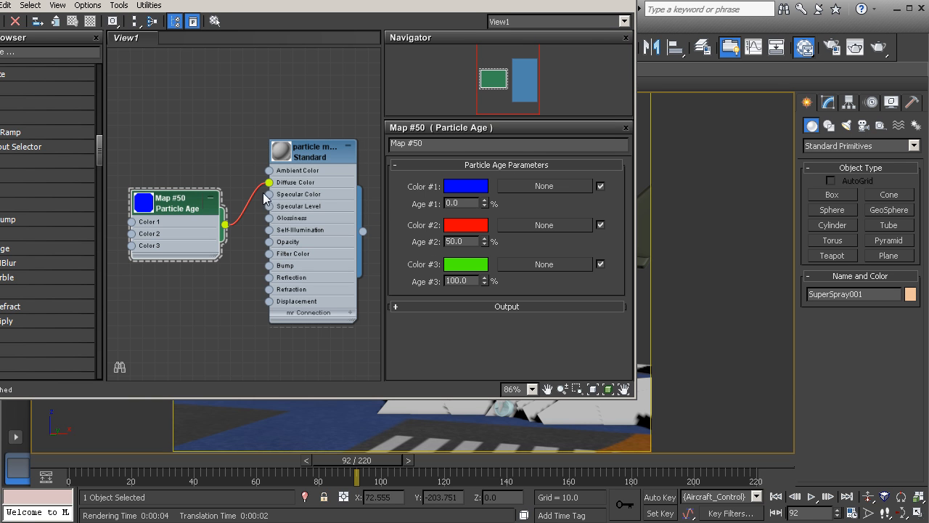
{"action": "left_click", "coordinate": [472, 187]}
{"action": "left_click_drag", "start_coordinate": [258, 0], "coordinate": [304, 16]}
{"action": "mouse_move", "coordinate": [315, 103]}
{"action": "left_mouse_down"}
{"action": "mouse_move", "coordinate": [322, 100]}
{"action": "mouse_move", "coordinate": [305, 99]}
{"action": "mouse_move", "coordinate": [313, 102]}
{"action": "left_mouse_up"}
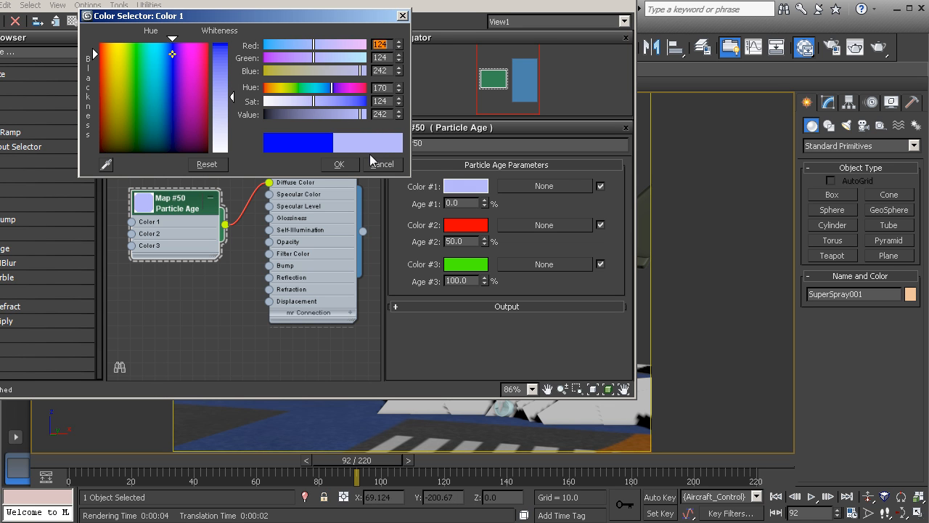
{"action": "left_click", "coordinate": [338, 164]}
Set Color #2 to a pale pink (R 240, G 215, B 215)
{"action": "left_click", "coordinate": [465, 228]}
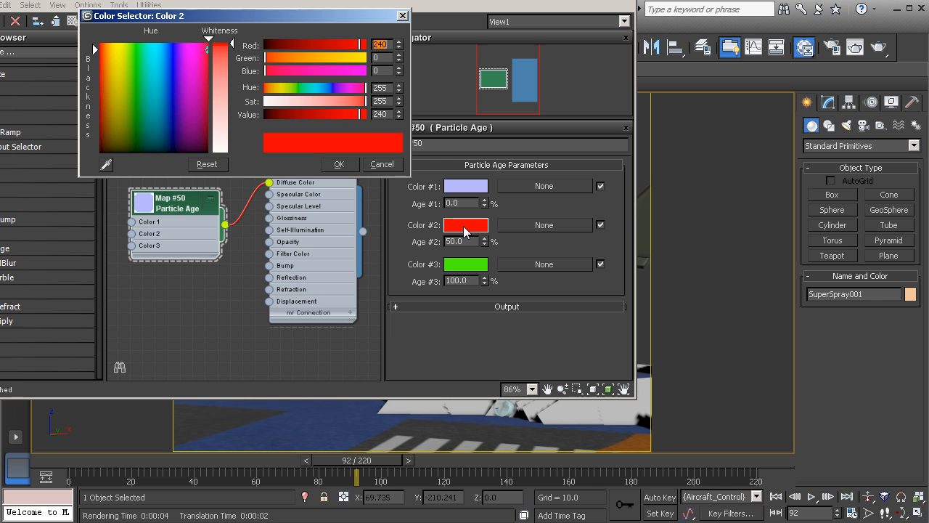
{"action": "left_click_drag", "start_coordinate": [281, 105], "coordinate": [275, 103]}
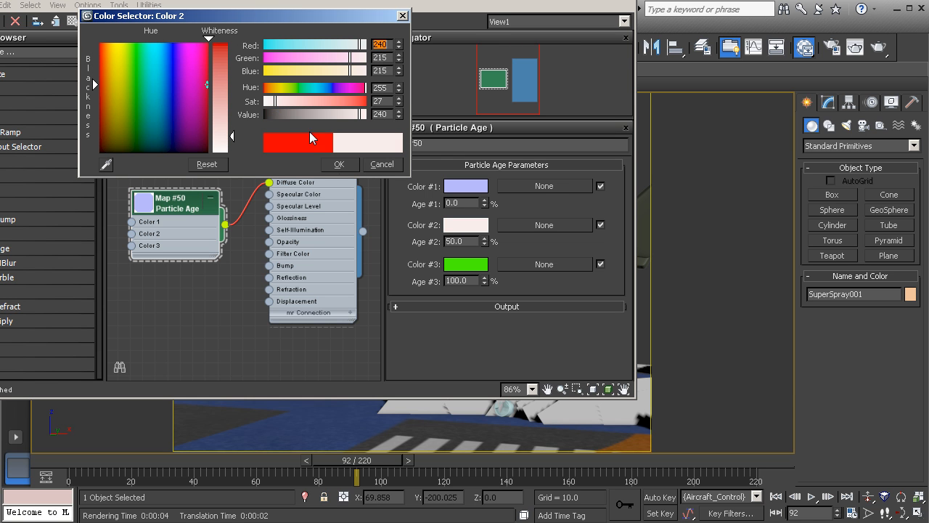
{"action": "left_click", "coordinate": [339, 164]}
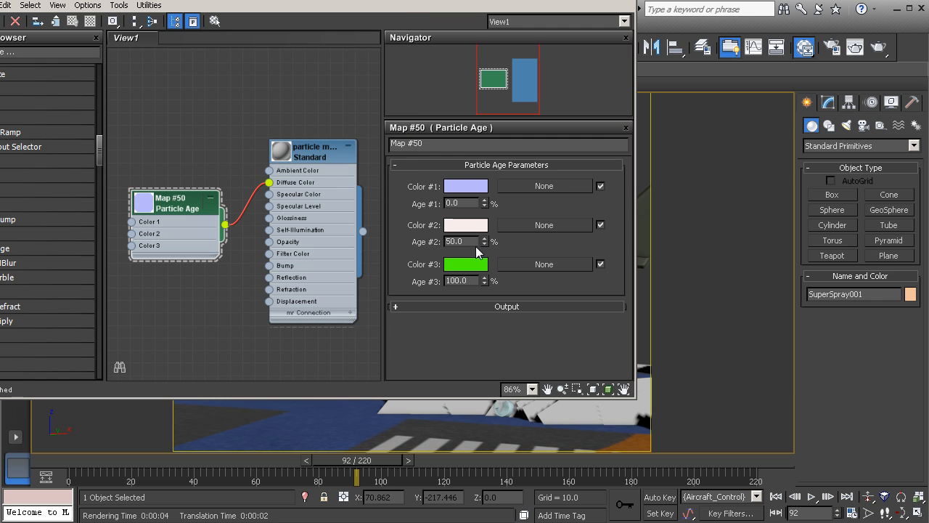
Lower the saturation of Color #3 to make it a near-white green
{"action": "left_click", "coordinate": [468, 266]}
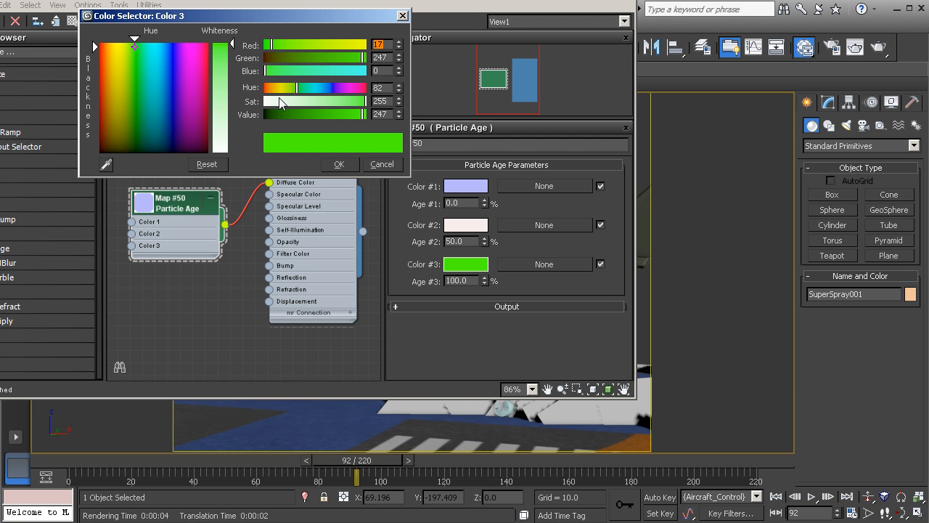
{"action": "left_click_drag", "start_coordinate": [281, 103], "coordinate": [266, 101]}
{"action": "left_click", "coordinate": [340, 164]}
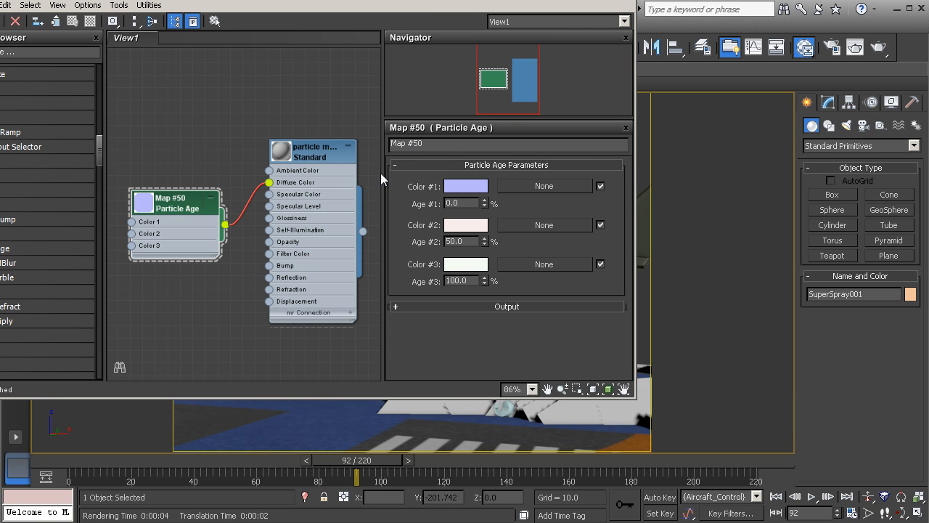
Render the scene to check the softened particle colors
{"action": "left_click", "coordinate": [878, 48]}
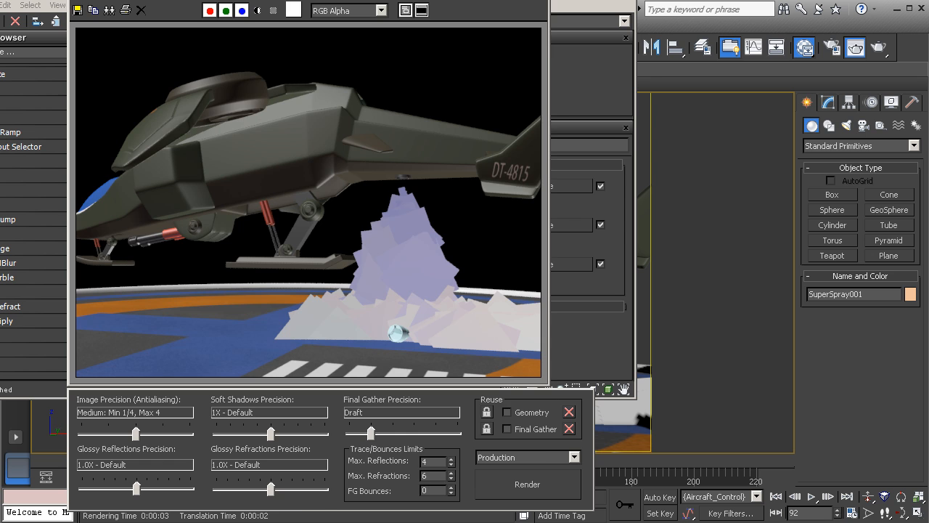
Reposition the Particle Age node and render the scene again to review the particle colors
{"action": "left_click", "coordinate": [536, 1]}
{"action": "left_click", "coordinate": [292, 114]}
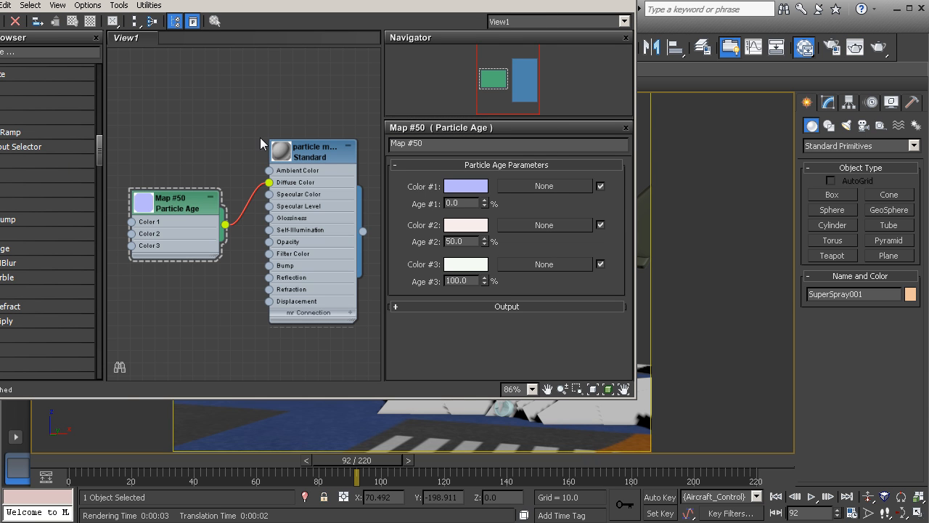
{"action": "left_click_drag", "start_coordinate": [195, 211], "coordinate": [195, 136]}
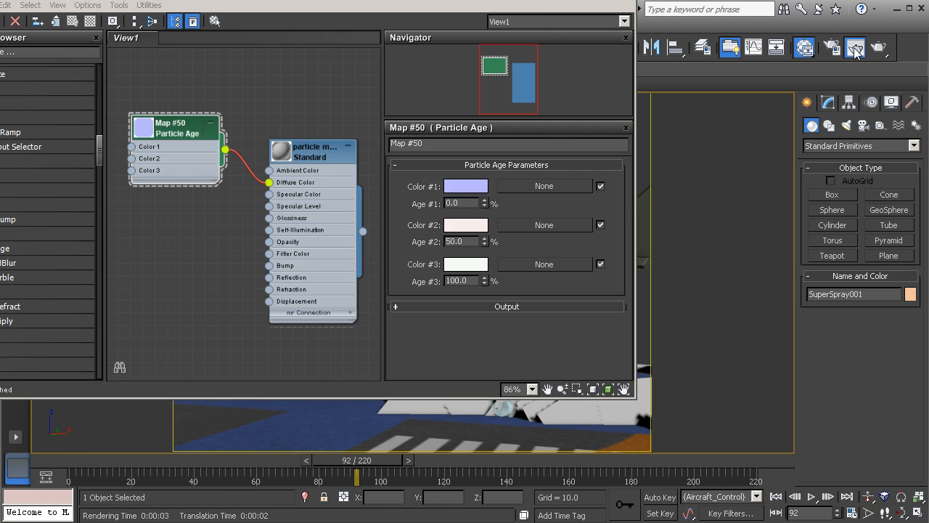
{"action": "left_click", "coordinate": [855, 48]}
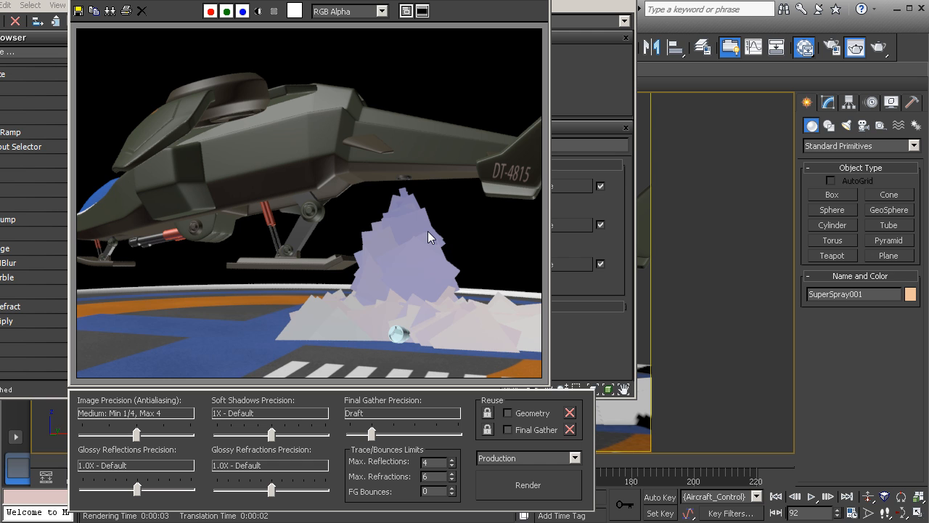
{"action": "left_click", "coordinate": [541, 0]}
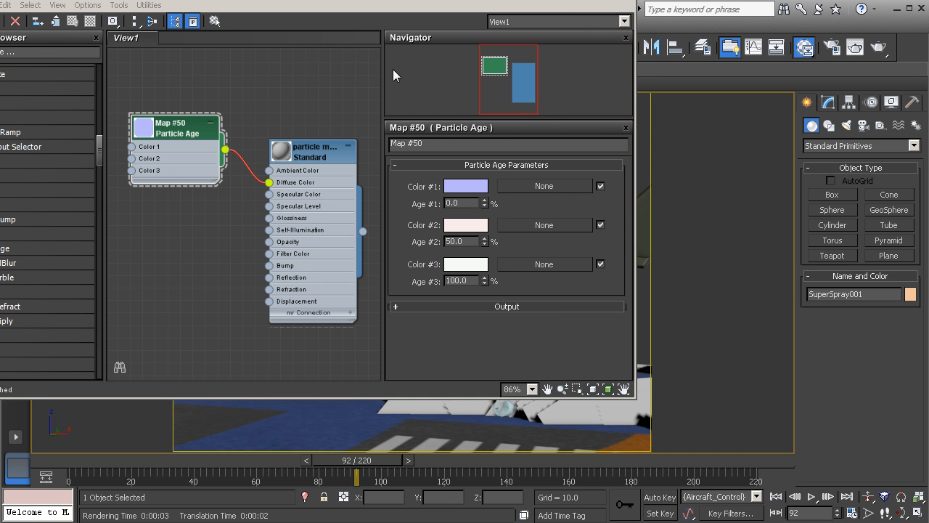
Connect a new Gradient Ramp map to the particle material's Opacity input and open its parameters
{"action": "left_click_drag", "start_coordinate": [363, 1], "coordinate": [383, 0]}
{"action": "left_click_drag", "start_coordinate": [210, 125], "coordinate": [210, 112]}
{"action": "middle_click_drag", "start_coordinate": [232, 179], "coordinate": [269, 172]}
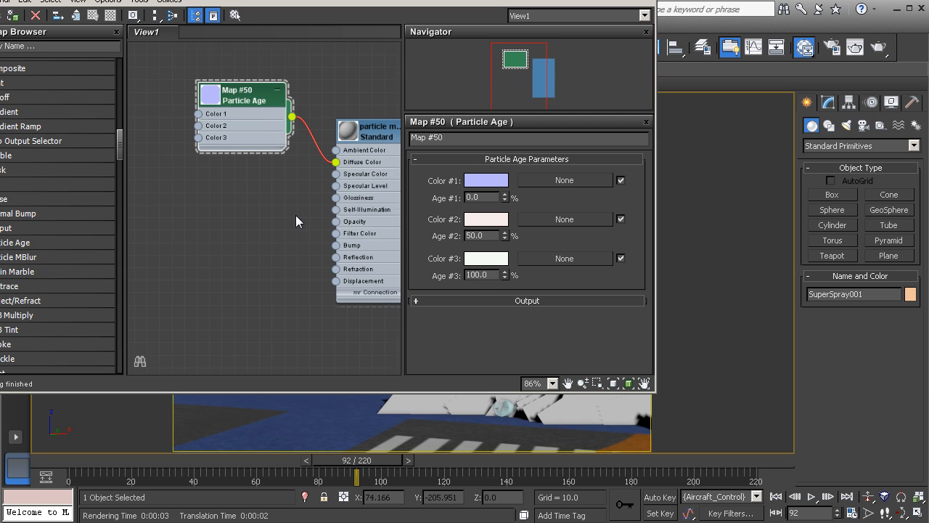
{"action": "middle_click_drag", "start_coordinate": [295, 215], "coordinate": [288, 196]}
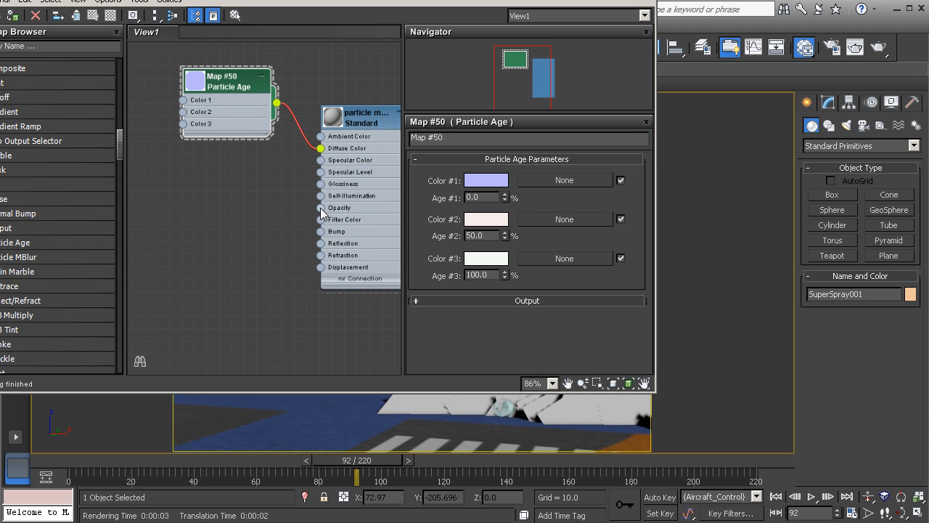
{"action": "left_click_drag", "start_coordinate": [322, 209], "coordinate": [241, 230]}
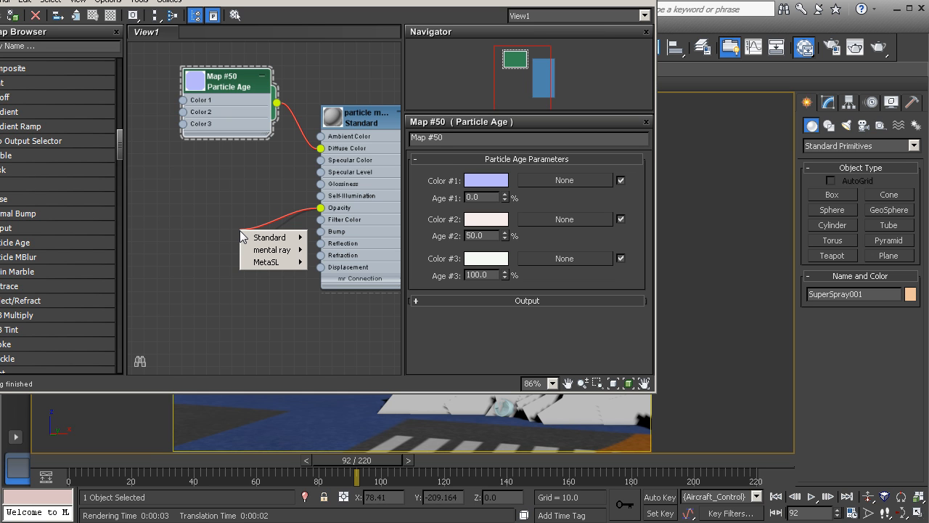
{"action": "mouse_move", "coordinate": [249, 243]}
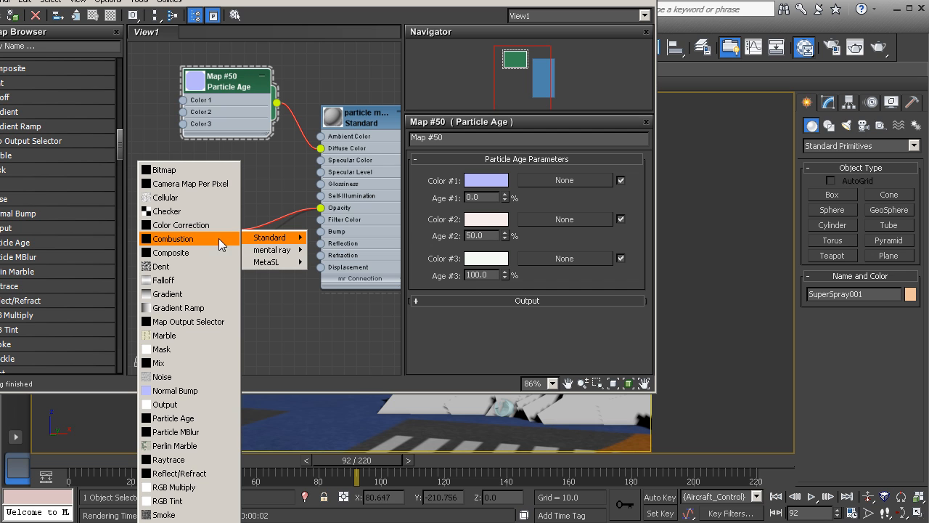
{"action": "left_click", "coordinate": [213, 311]}
{"action": "left_click", "coordinate": [254, 225]}
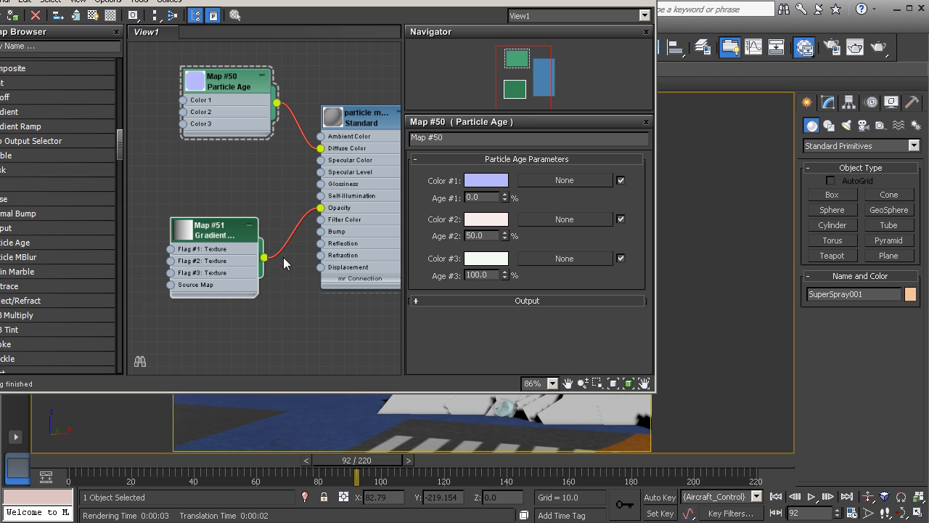
{"action": "left_click", "coordinate": [230, 229]}
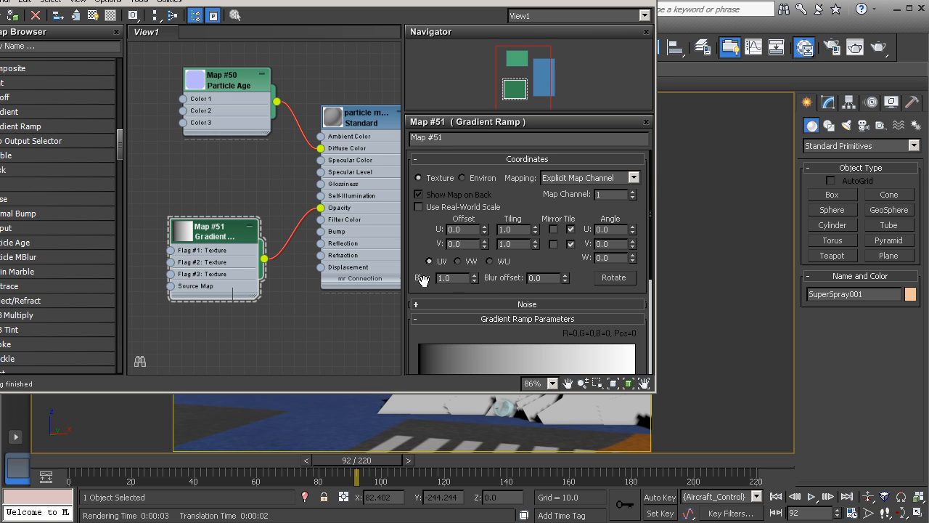
Render the scene with the gradient opacity applied
{"action": "left_click_drag", "start_coordinate": [419, 243], "coordinate": [413, 173]}
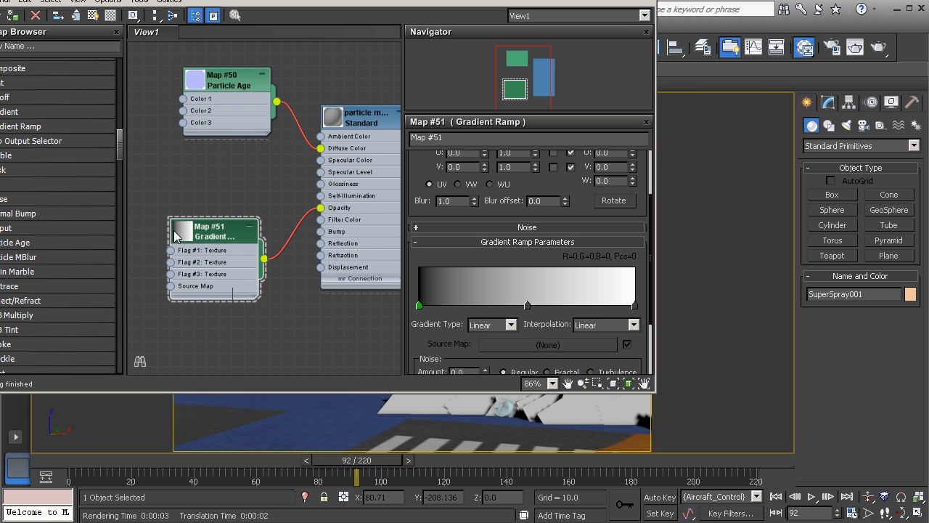
{"action": "left_click", "coordinate": [871, 51]}
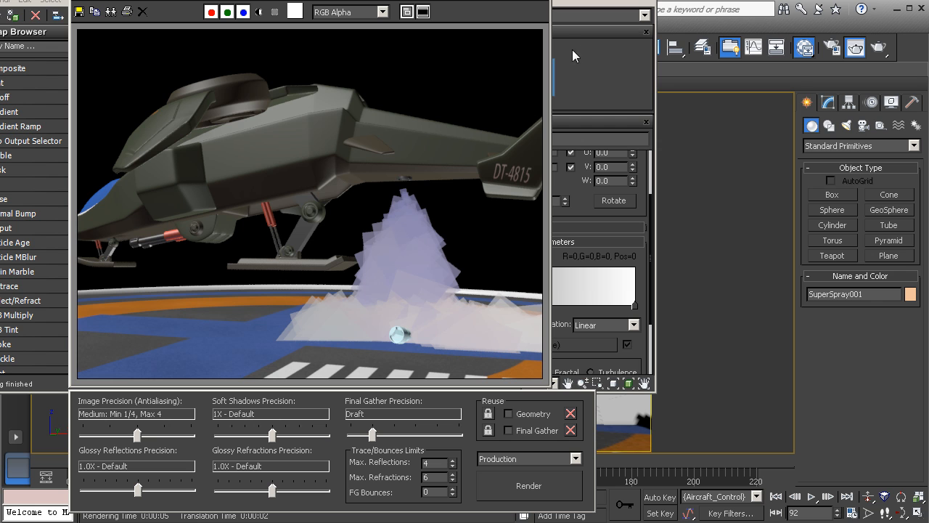
{"action": "left_click", "coordinate": [542, 1]}
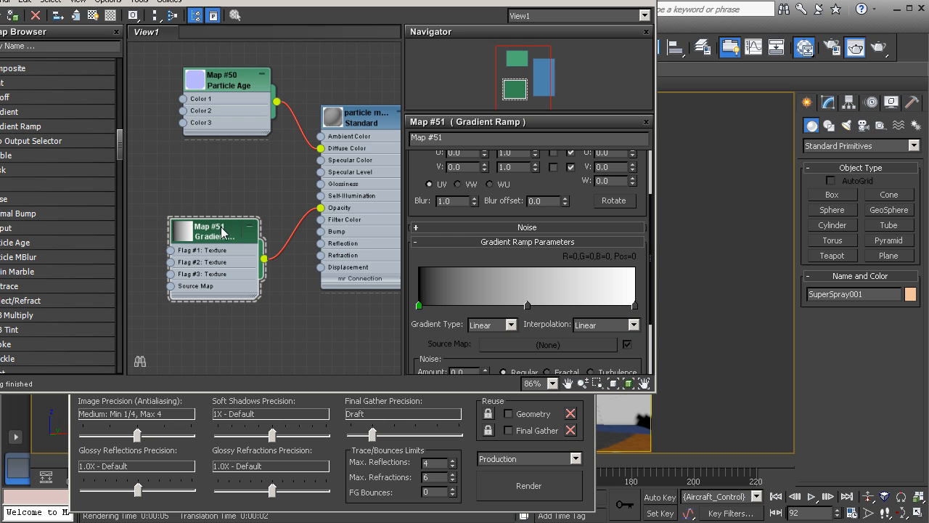
Set the Gradient Ramp's gradient type to Radial and render to check the particles
{"action": "left_click_drag", "start_coordinate": [428, 338], "coordinate": [429, 287]}
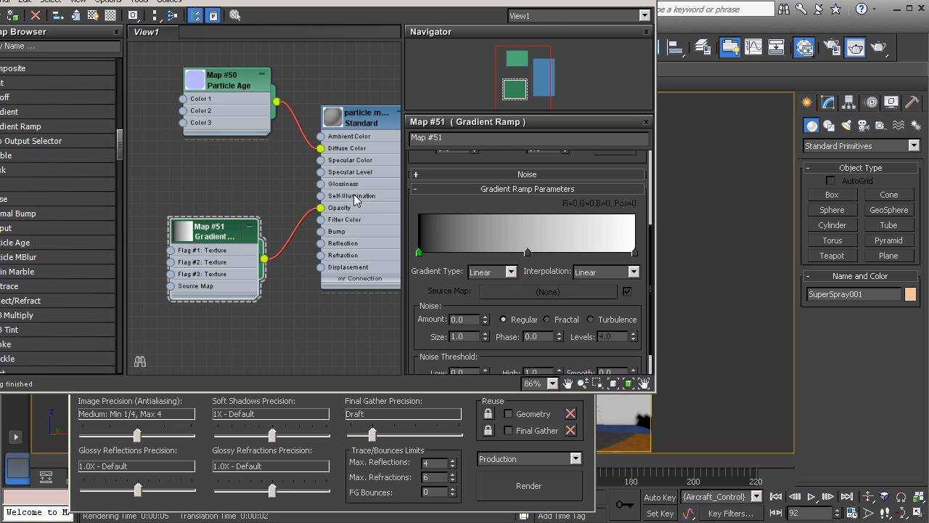
{"action": "left_click", "coordinate": [511, 271]}
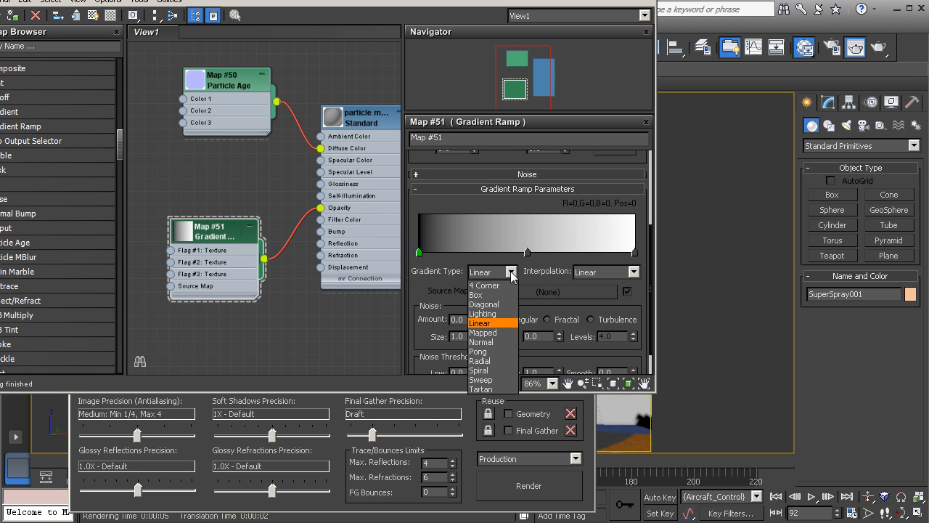
{"action": "left_click", "coordinate": [494, 361]}
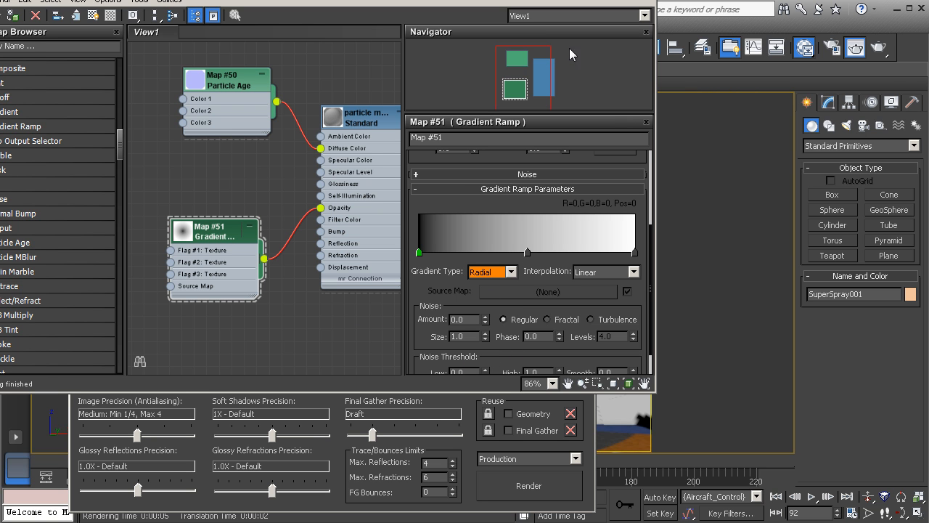
{"action": "left_click", "coordinate": [855, 47]}
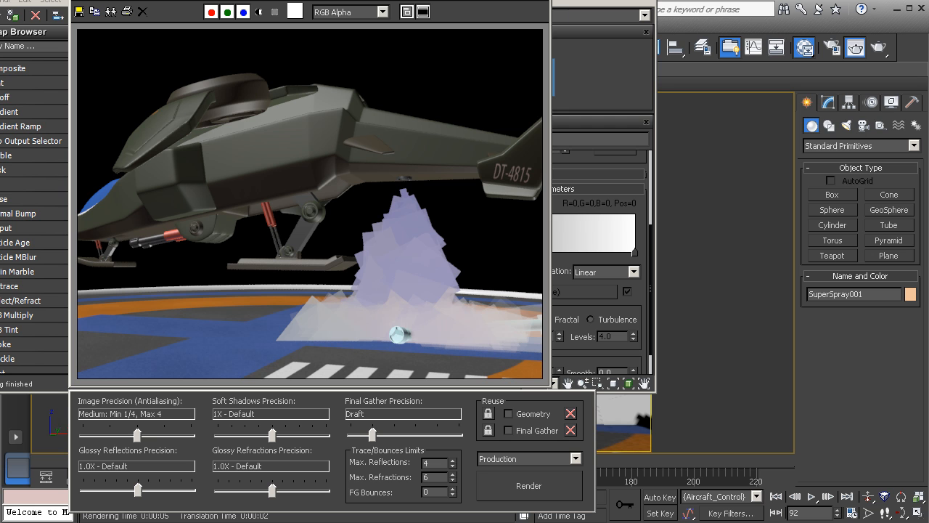
{"action": "left_click", "coordinate": [603, 2]}
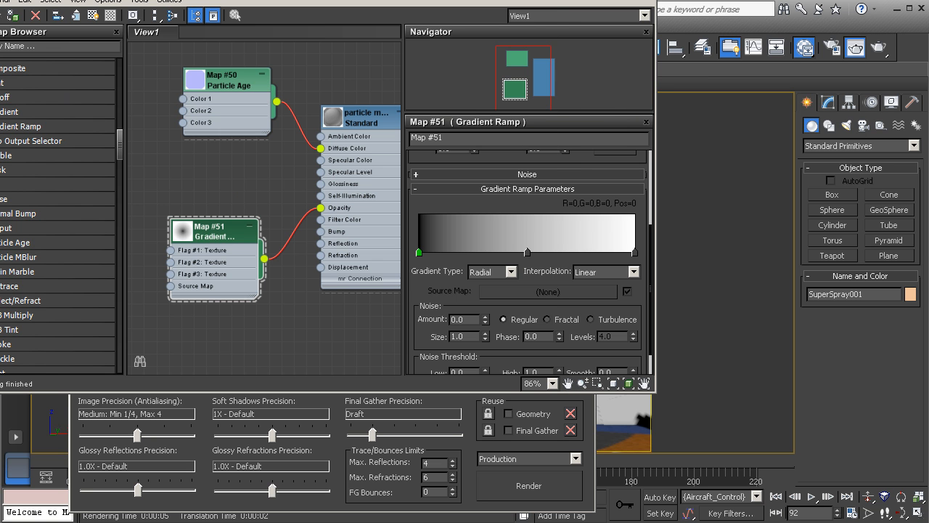
Expand the Gradient Ramp node's preview, reposition the node, and render the scene
{"action": "double_click", "coordinate": [185, 230]}
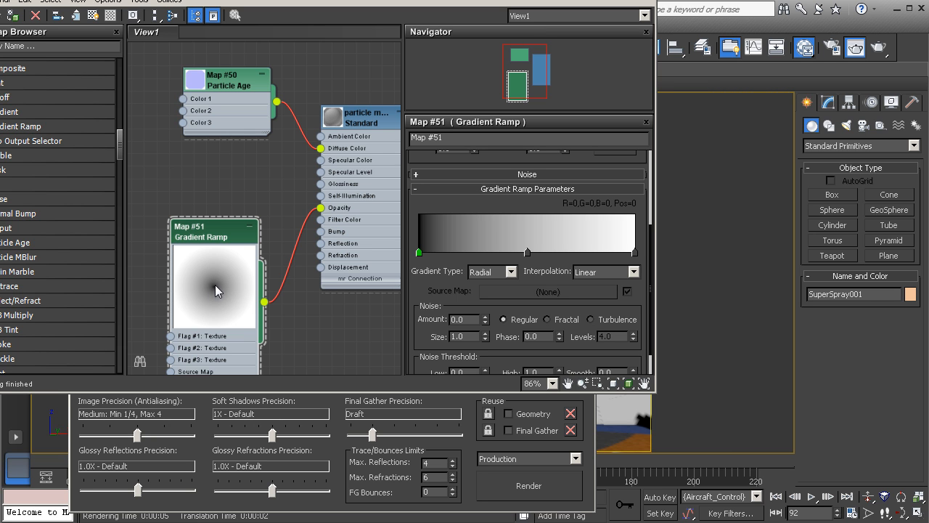
{"action": "middle_click_drag", "start_coordinate": [259, 231], "coordinate": [240, 209]}
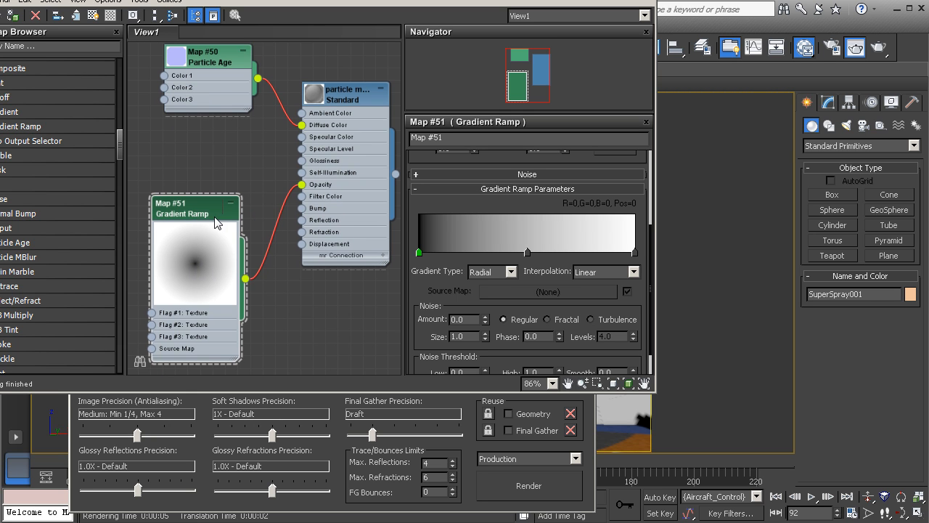
{"action": "left_click_drag", "start_coordinate": [214, 218], "coordinate": [226, 193]}
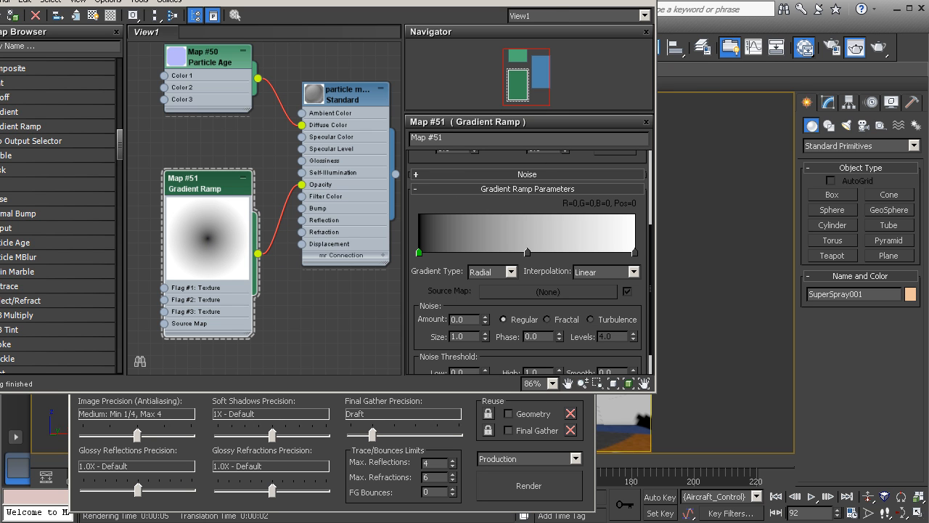
{"action": "left_click", "coordinate": [854, 48]}
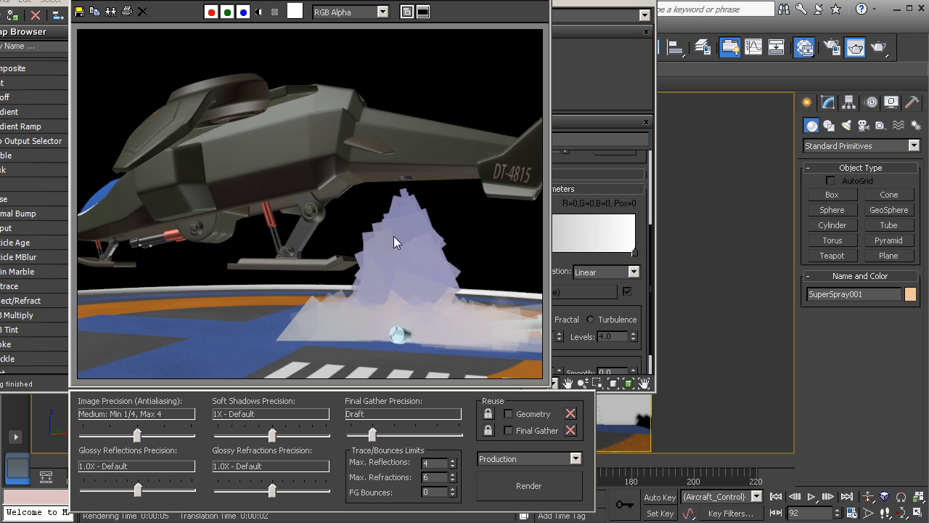
Open the particle material's parameters and render the scene again to compare
{"action": "key", "text": "m"}
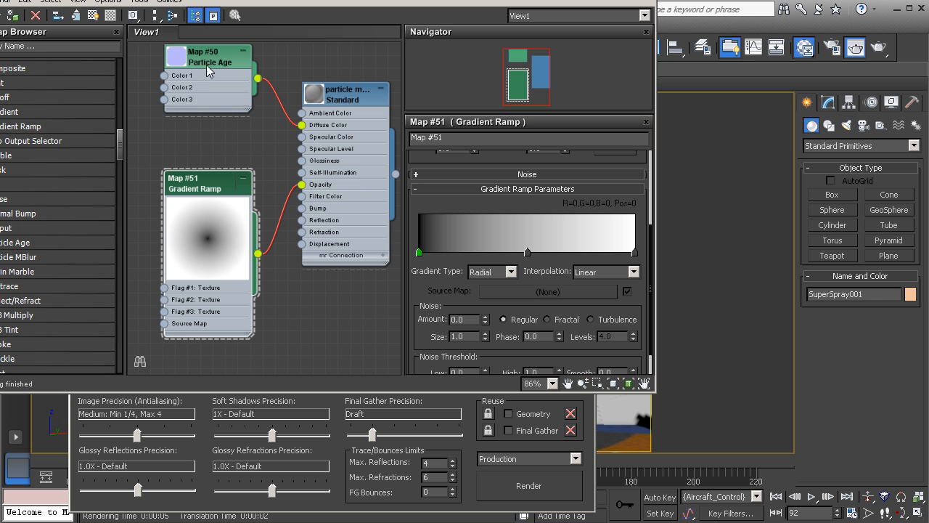
{"action": "left_click_drag", "start_coordinate": [206, 185], "coordinate": [194, 185]}
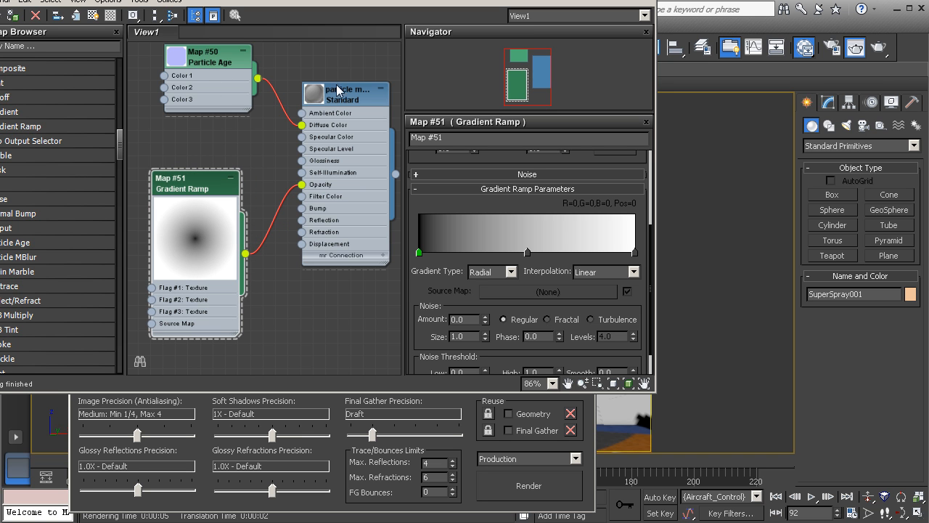
{"action": "double_click", "coordinate": [341, 96]}
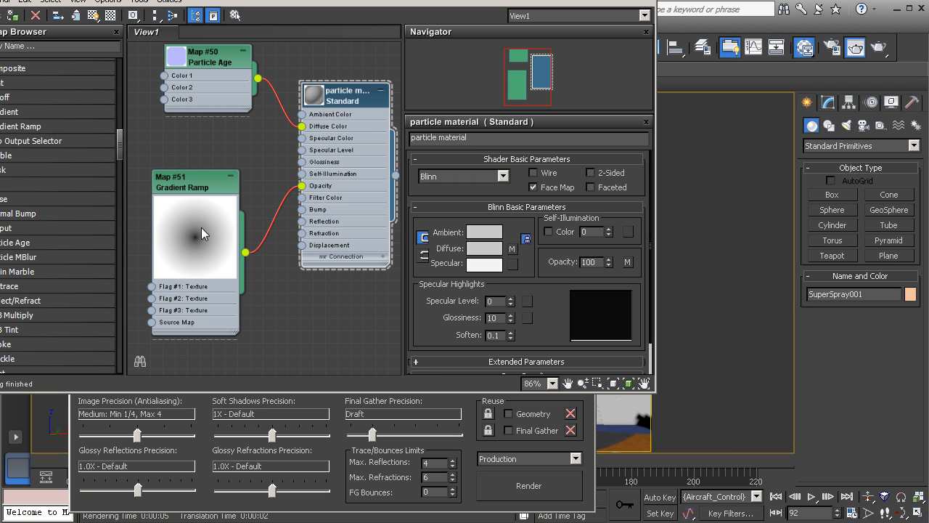
{"action": "key", "text": "shift+q"}
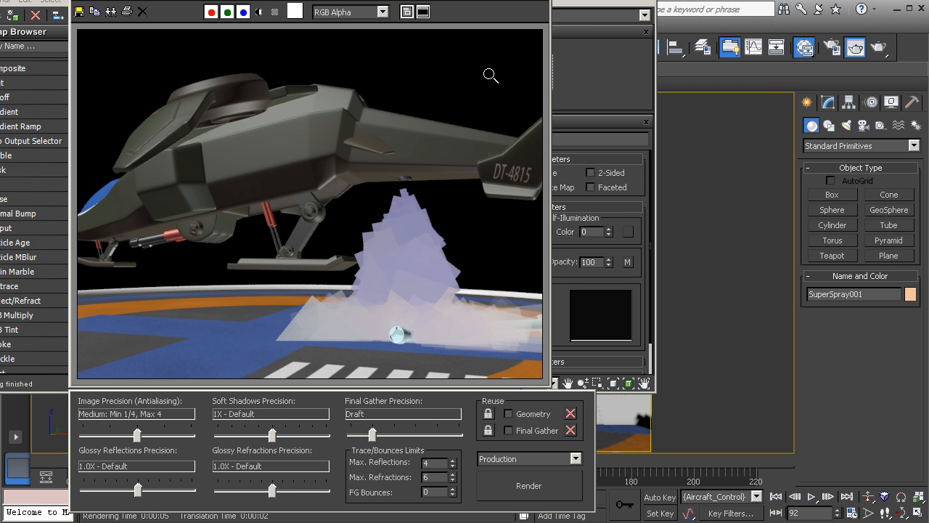
{"action": "left_click", "coordinate": [525, 486]}
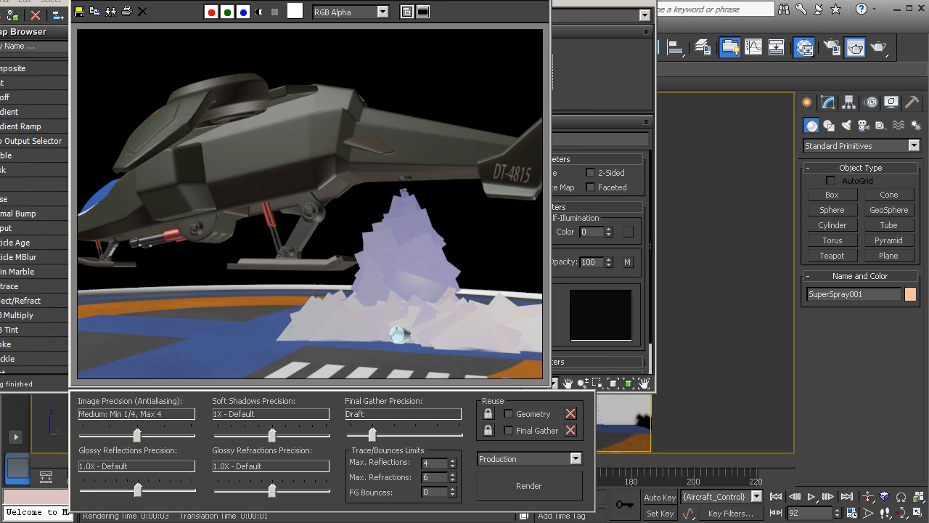
{"action": "left_click", "coordinate": [540, 1]}
Set the Gradient Ramp's left flag color to white (value 255)
{"action": "double_click", "coordinate": [192, 174]}
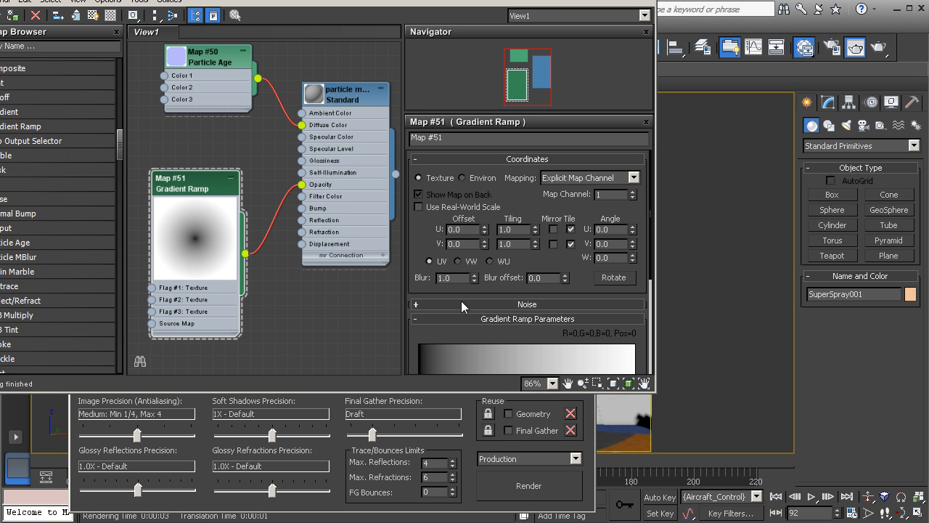
{"action": "left_click_drag", "start_coordinate": [511, 202], "coordinate": [519, 93]}
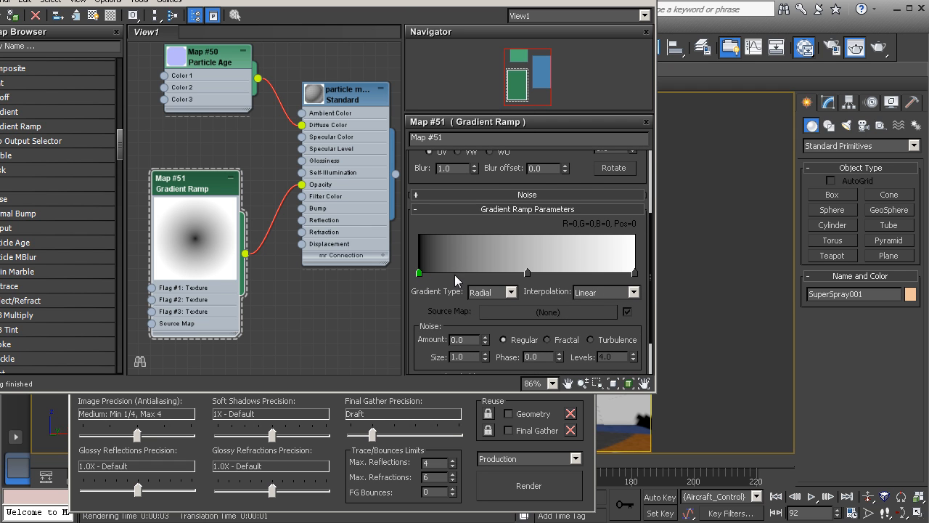
{"action": "double_click", "coordinate": [418, 272]}
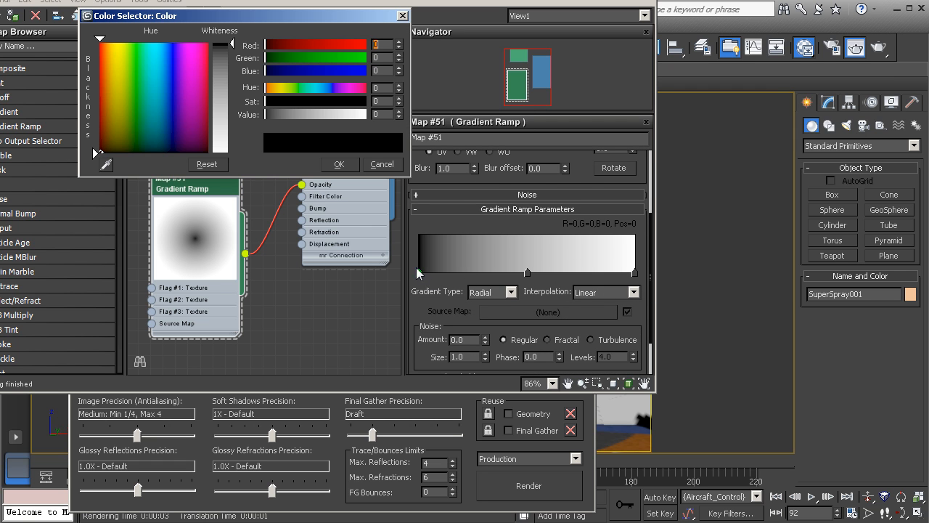
{"action": "left_click_drag", "start_coordinate": [336, 111], "coordinate": [370, 114]}
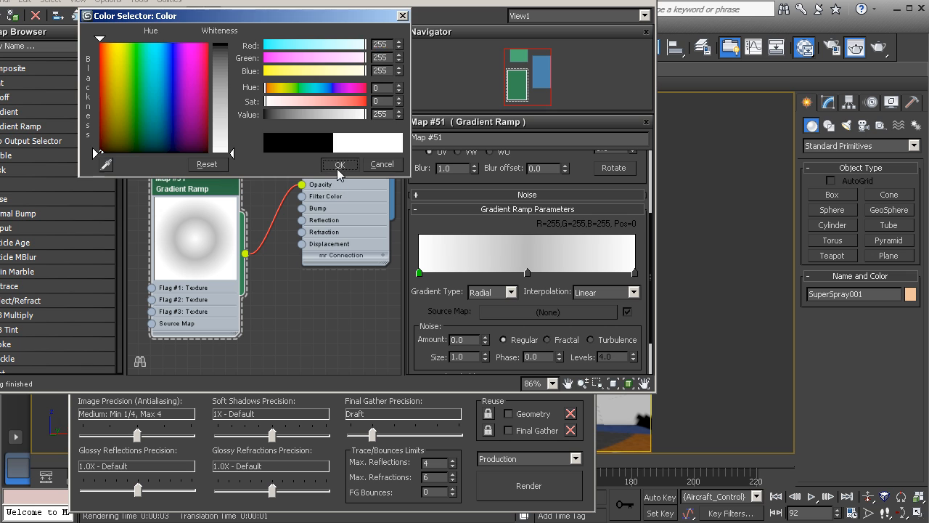
{"action": "left_click", "coordinate": [337, 166]}
Set the right flag color to black (value 0) and render to check the softened particle edges
{"action": "double_click", "coordinate": [634, 273]}
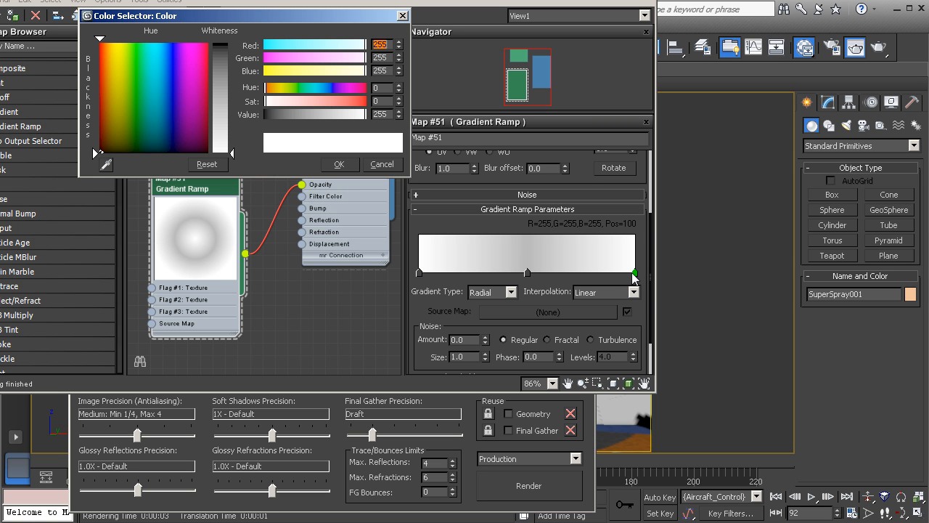
{"action": "left_click_drag", "start_coordinate": [365, 114], "coordinate": [264, 115]}
{"action": "left_click", "coordinate": [337, 165]}
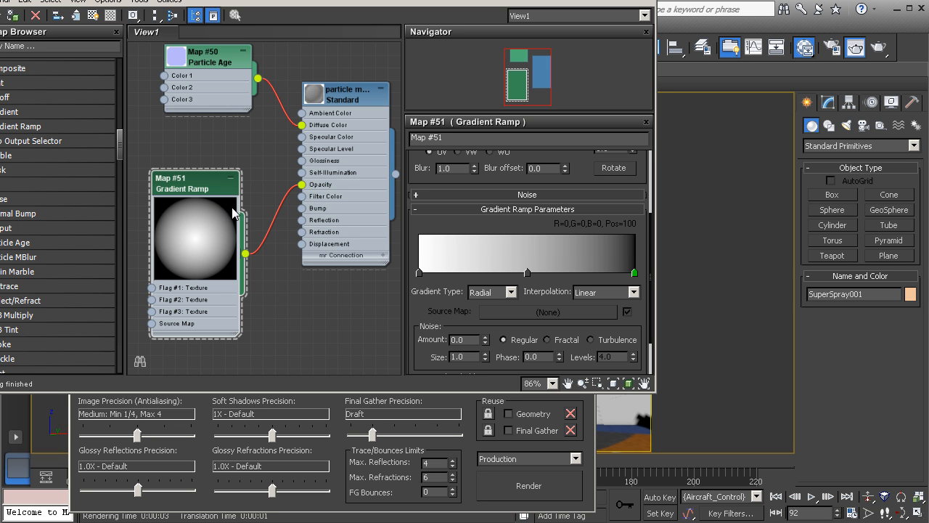
{"action": "left_click", "coordinate": [512, 485]}
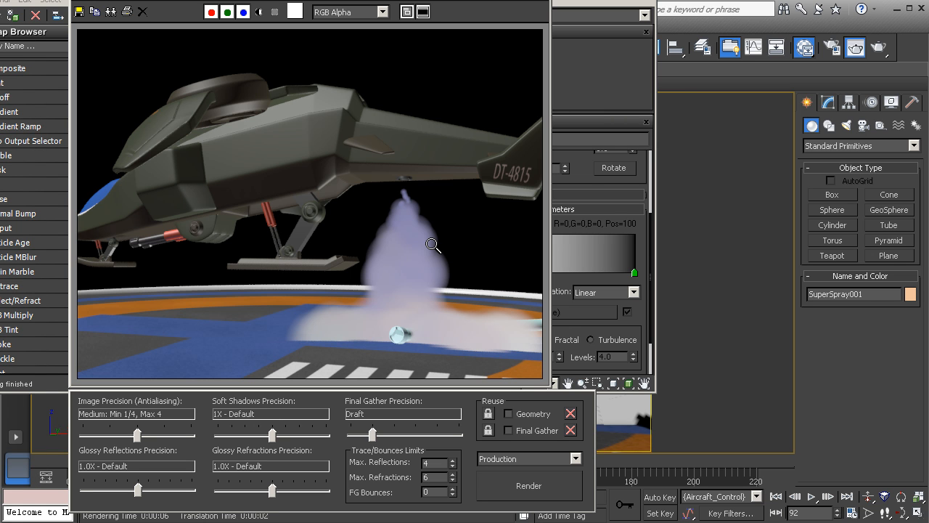
{"action": "left_click", "coordinate": [596, 9]}
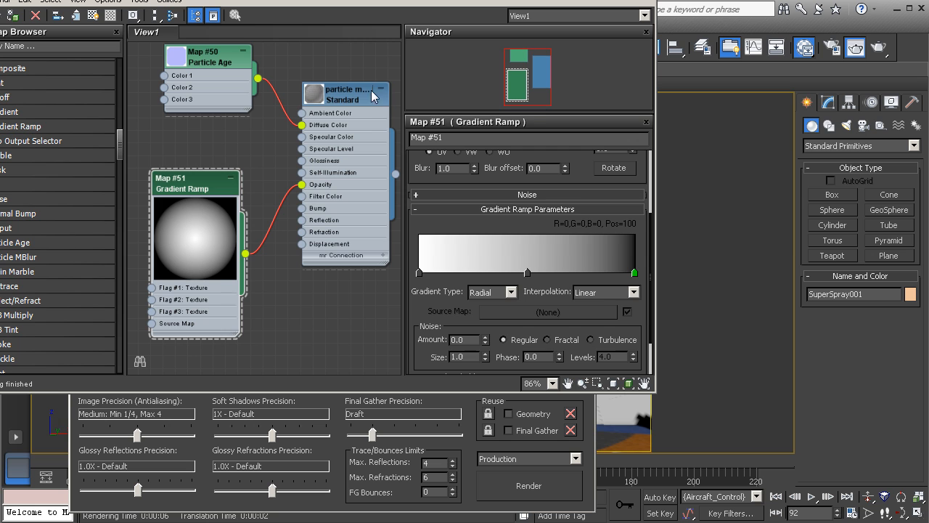
Toggle Face Map on the particle material and render the scene to compare the particle look
{"action": "left_click", "coordinate": [347, 99]}
{"action": "left_click_drag", "start_coordinate": [345, 99], "coordinate": [345, 98]}
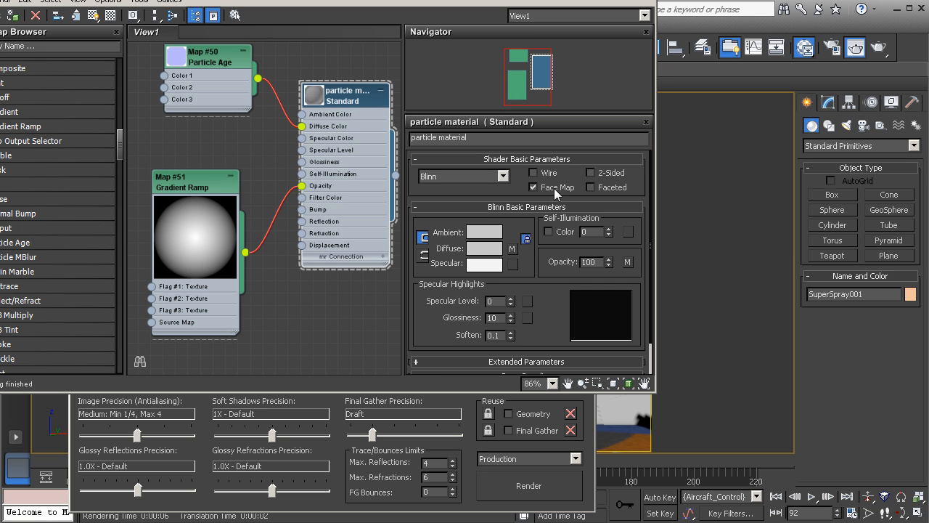
{"action": "left_click", "coordinate": [534, 187]}
{"action": "left_click", "coordinate": [512, 484]}
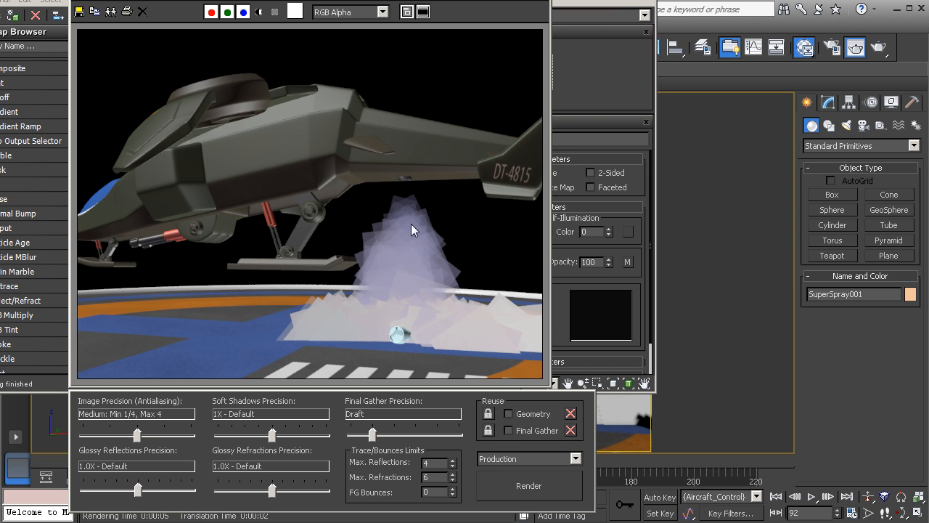
{"action": "left_click", "coordinate": [624, 70]}
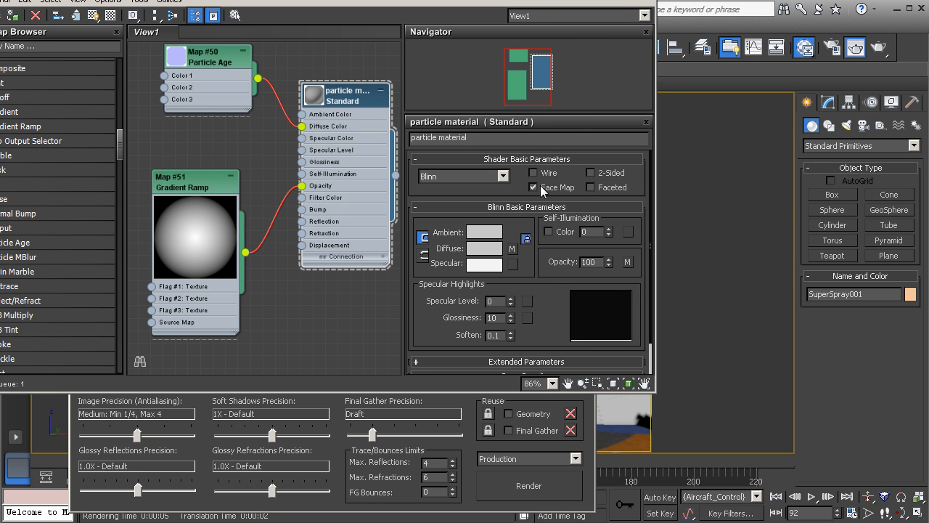
{"action": "left_click", "coordinate": [512, 476]}
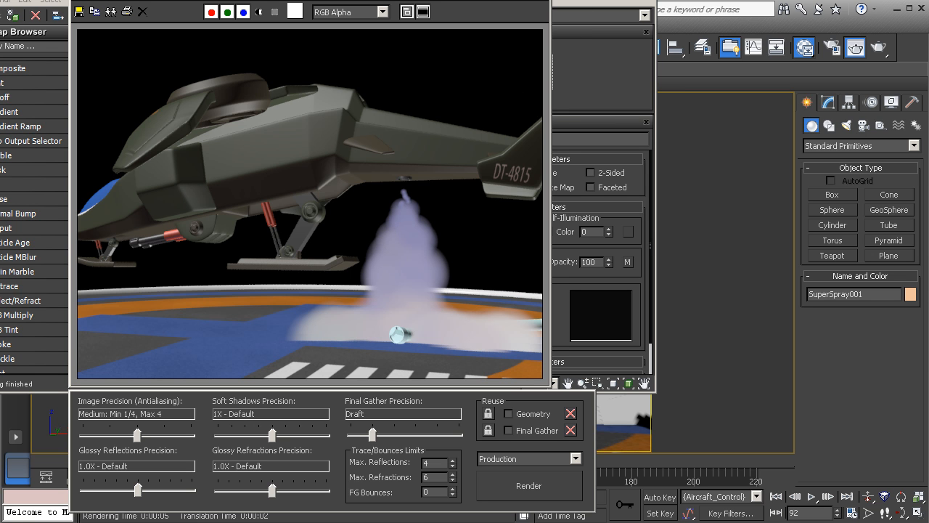
Add noise to the Gradient Ramp with Amount about 0.84 and the noise type set to Turbulence
{"action": "left_click", "coordinate": [601, 3]}
{"action": "middle_click_drag", "start_coordinate": [233, 156], "coordinate": [313, 143]}
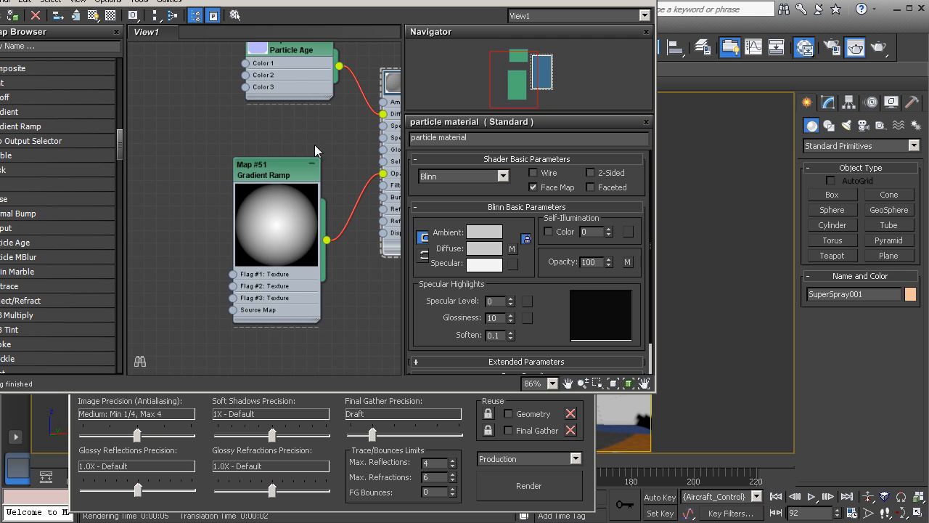
{"action": "left_click", "coordinate": [272, 168]}
{"action": "double_click", "coordinate": [273, 168]}
{"action": "left_click_drag", "start_coordinate": [275, 172], "coordinate": [263, 166]}
{"action": "left_click_drag", "start_coordinate": [429, 236], "coordinate": [426, 89]}
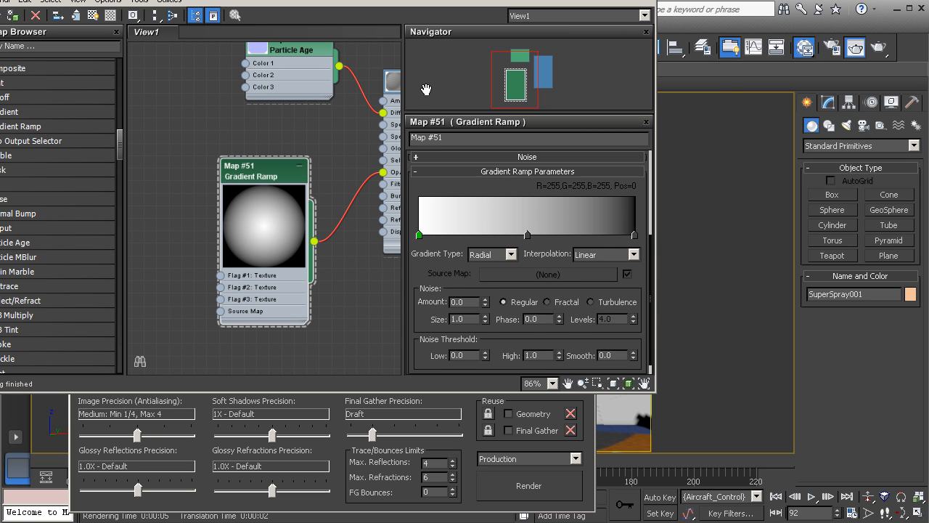
{"action": "left_click_drag", "start_coordinate": [431, 280], "coordinate": [424, 247]}
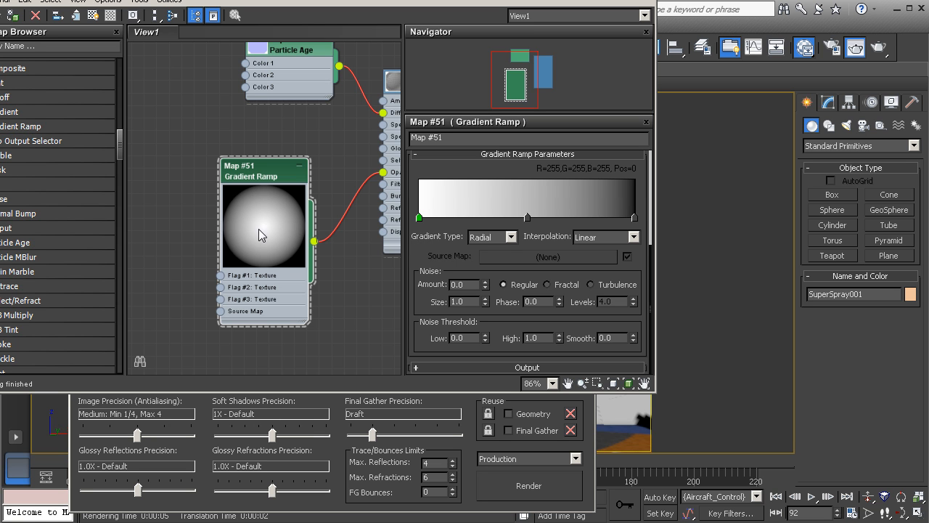
{"action": "scroll", "coordinate": [258, 196], "scroll_direction": "up", "scroll_amount": 3}
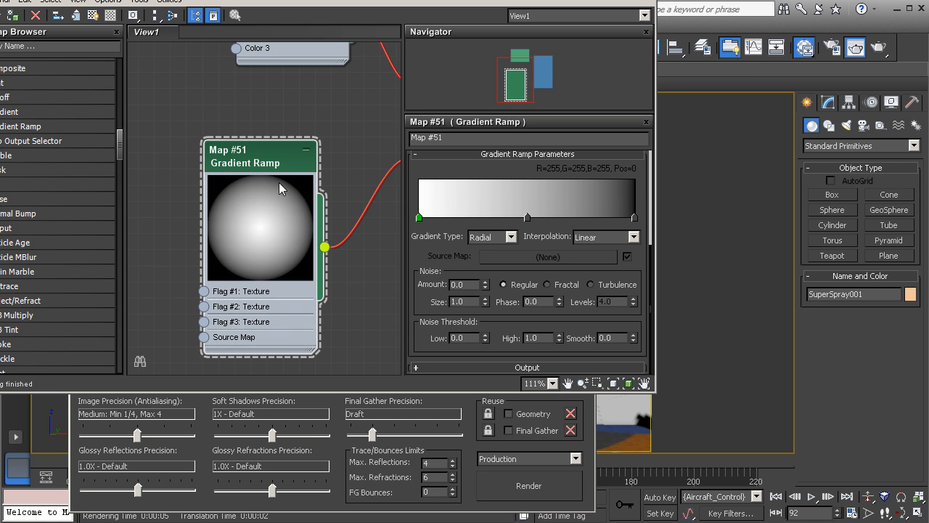
{"action": "middle_click_drag", "start_coordinate": [279, 182], "coordinate": [289, 180]}
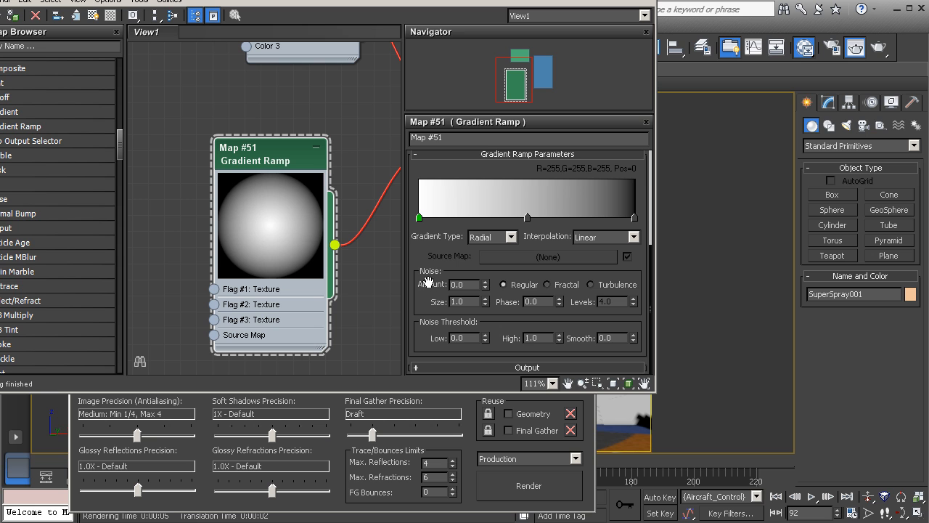
{"action": "left_click_drag", "start_coordinate": [485, 284], "coordinate": [483, 221]}
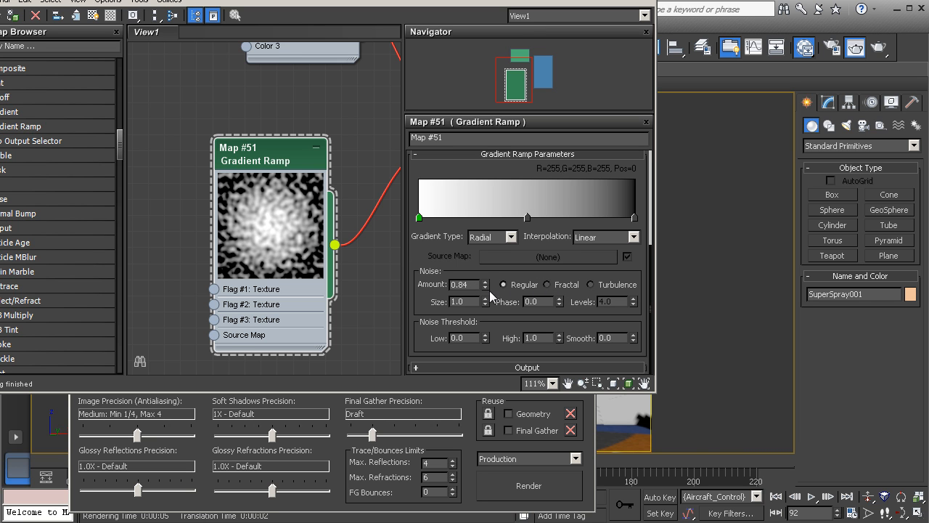
{"action": "left_click", "coordinate": [549, 284]}
{"action": "left_click", "coordinate": [592, 284]}
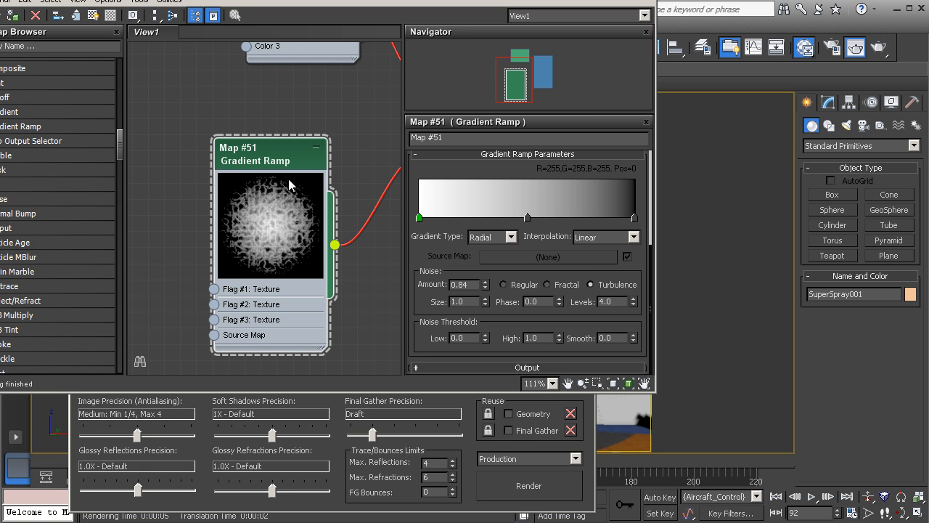
Set the Gradient Ramp's noise Amount to 1.0 and render the scene
{"action": "double_click", "coordinate": [465, 285]}
{"action": "type", "text": "1"}
{"action": "key", "text": "Return"}
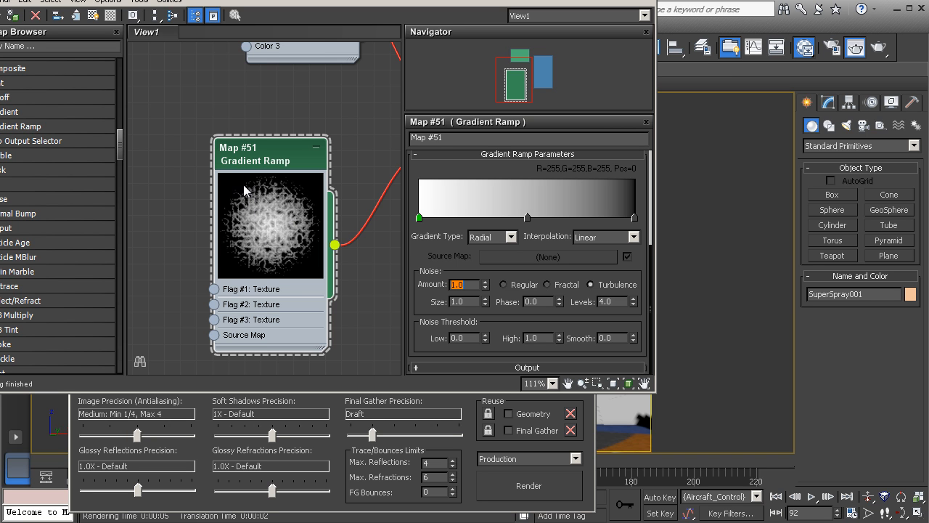
{"action": "left_click", "coordinate": [496, 477]}
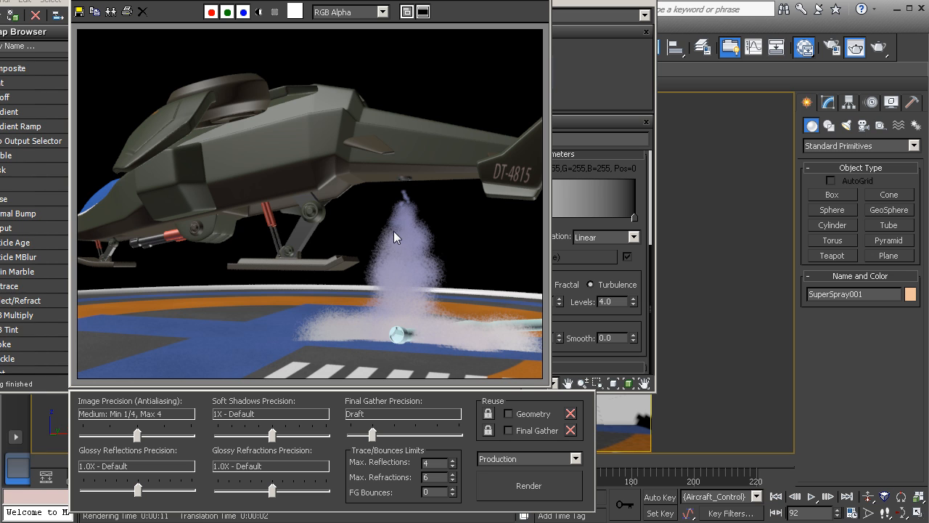
Set the noise Size to 7.0 and render the scene again to check the cloudier particles
{"action": "left_click", "coordinate": [569, 18]}
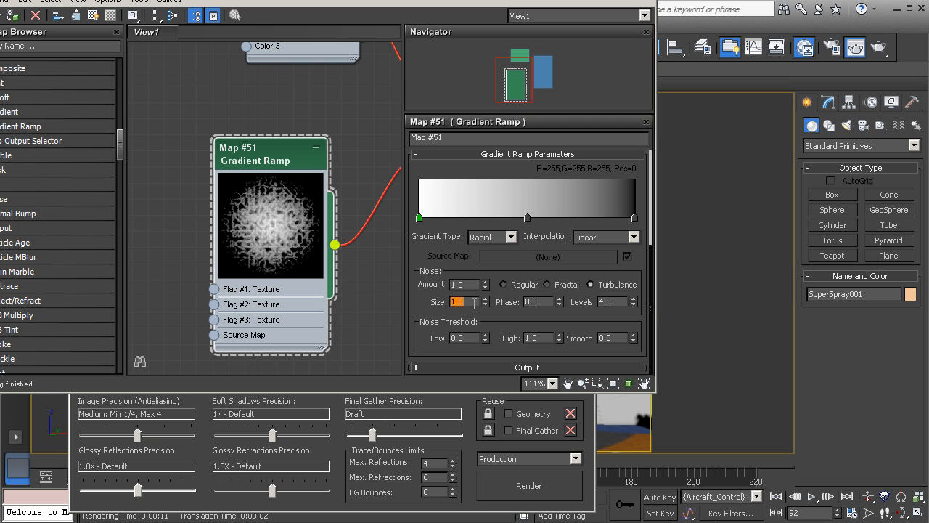
{"action": "key", "text": "Return"}
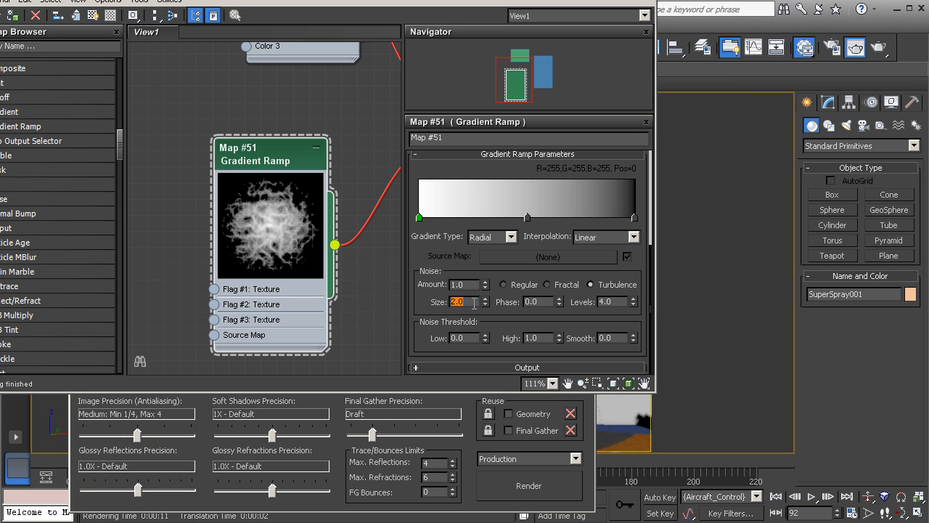
{"action": "type", "text": "5"}
{"action": "key", "text": "Return"}
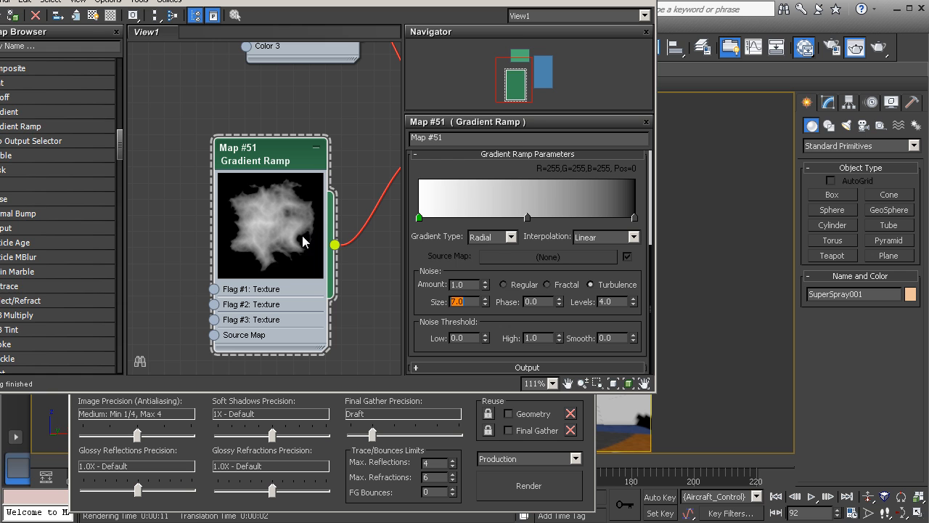
{"action": "left_click", "coordinate": [484, 490]}
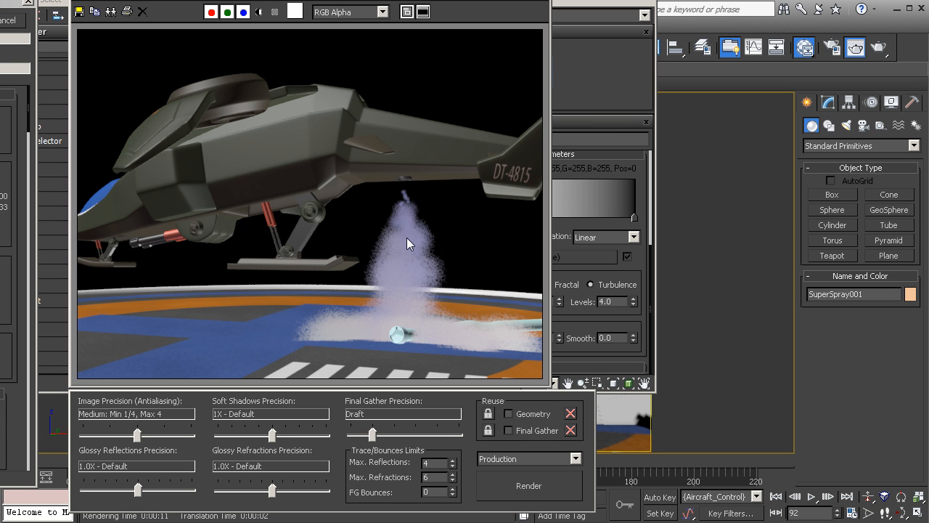